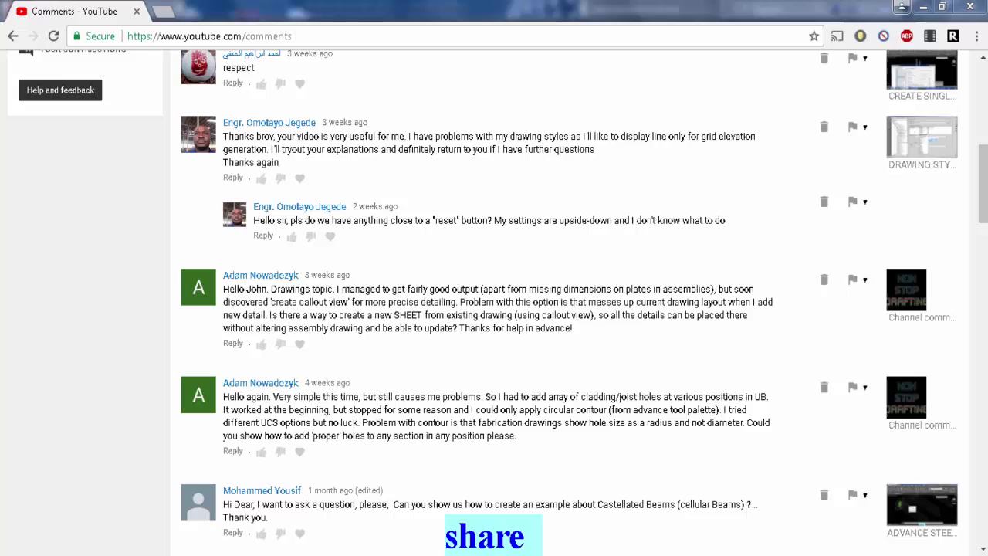
# - Switch to the Advance Steel model, centre it, and select the vertical W12x26 column
pyautogui.moveTo(287, 486)
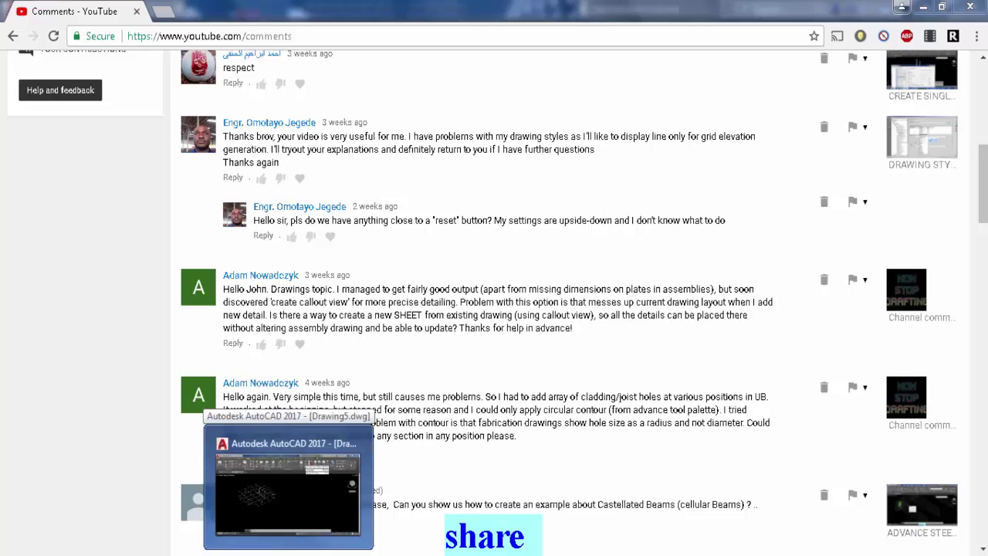
pyautogui.click(287, 486)
pyautogui.scroll(2, 381, 262)
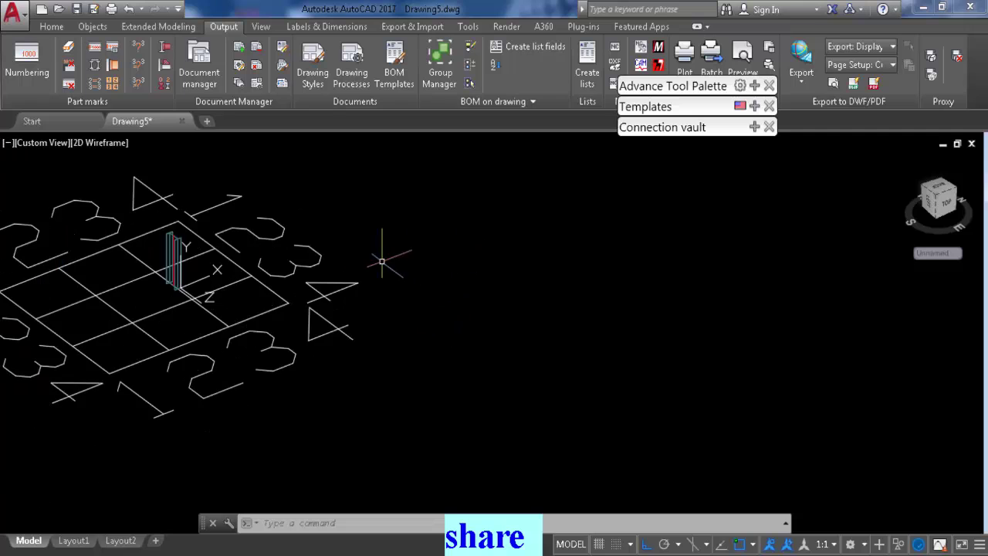
pyautogui.moveTo(382, 262); pyautogui.dragTo(705, 347, button='middle')
pyautogui.scroll(1, 646, 393)
pyautogui.scroll(1, 514, 393)
pyautogui.scroll(2, 503, 407)
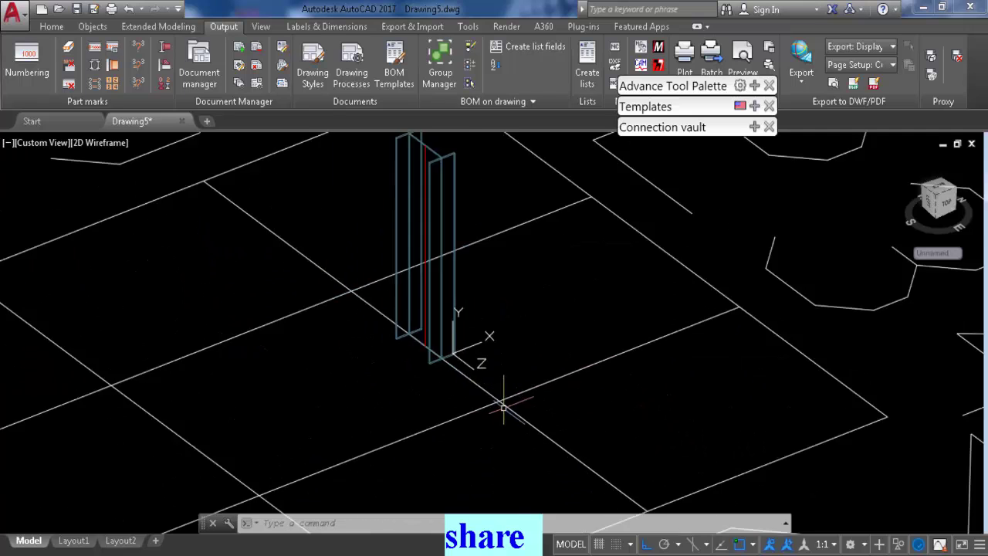
pyautogui.scroll(-1, 503, 406)
pyautogui.scroll(-2, 401, 382)
pyautogui.click(486, 384)
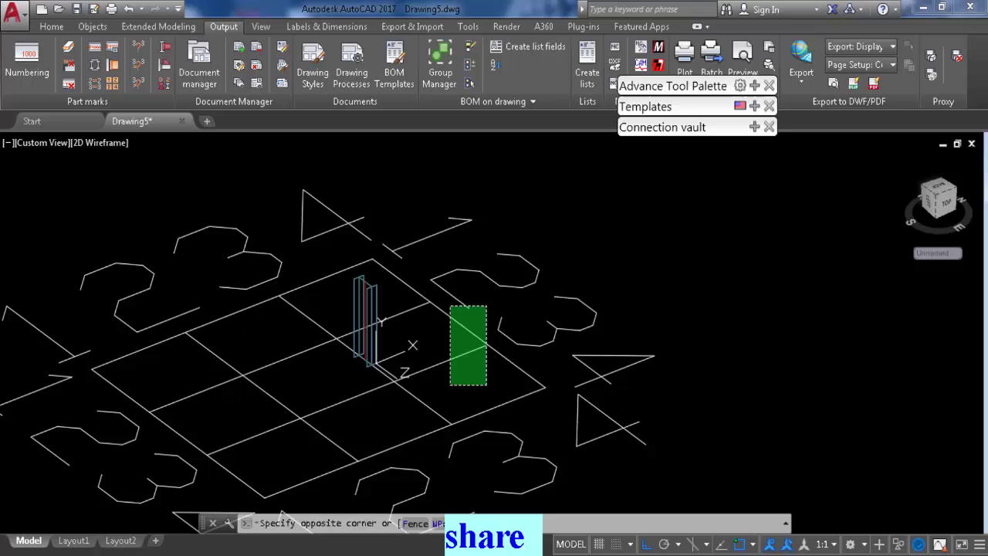
pyautogui.press('Escape')
pyautogui.click(365, 316)
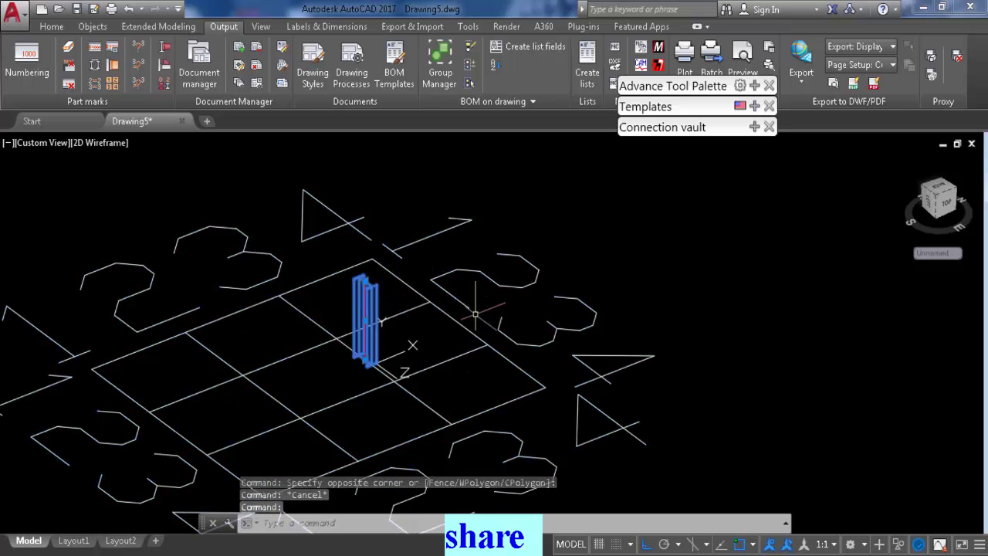
# - Run part numbering so the W12x26 column receives mark B1, then close the results list
pyautogui.click(27, 63)
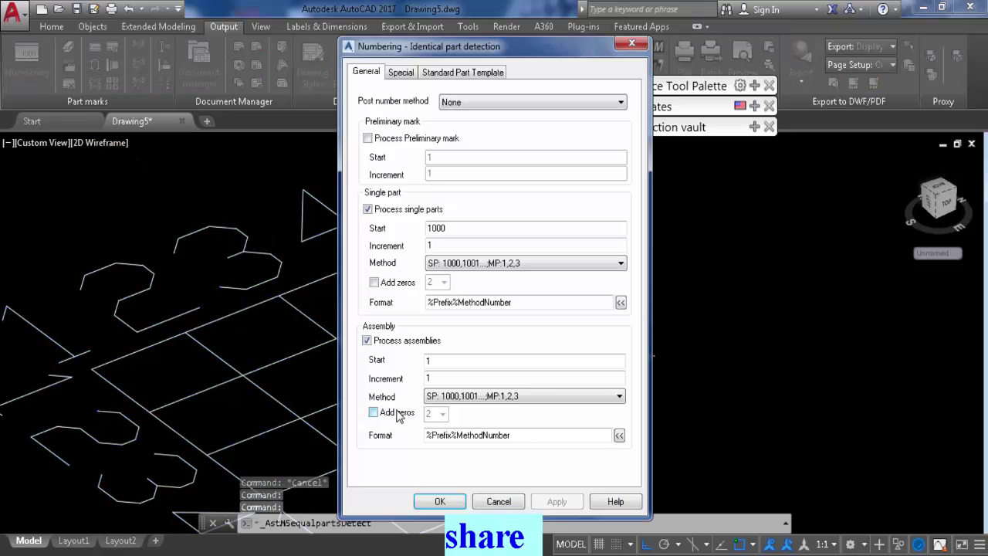
pyautogui.click(447, 501)
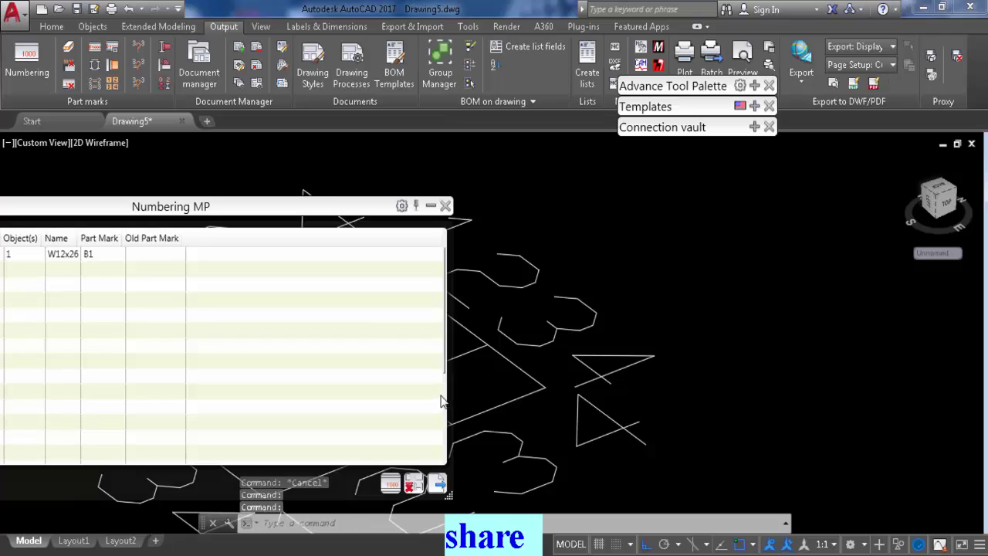
pyautogui.click(445, 205)
pyautogui.scroll(2, 386, 348)
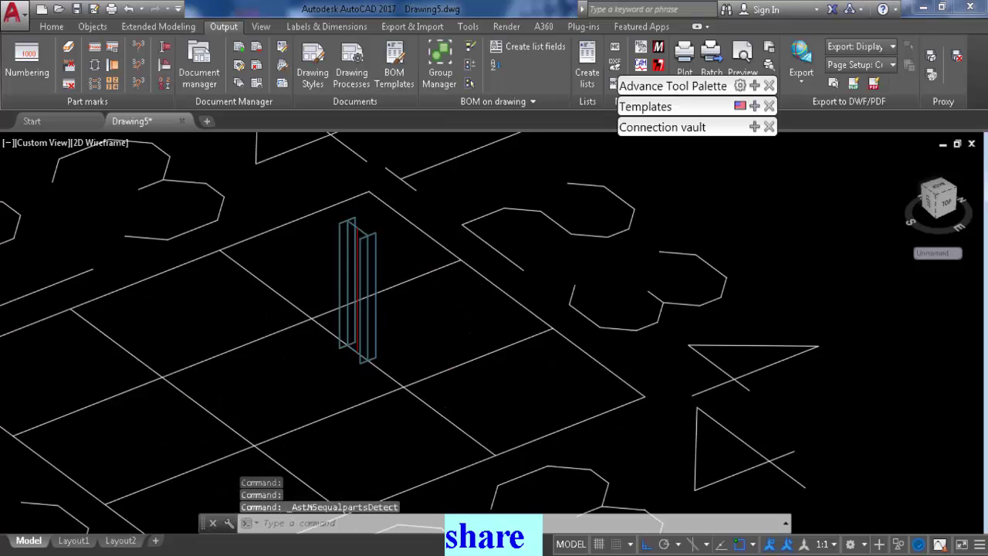
pyautogui.scroll(3, 378, 347)
# - View the model from the Right face of the ViewCube
pyautogui.click(390, 293)
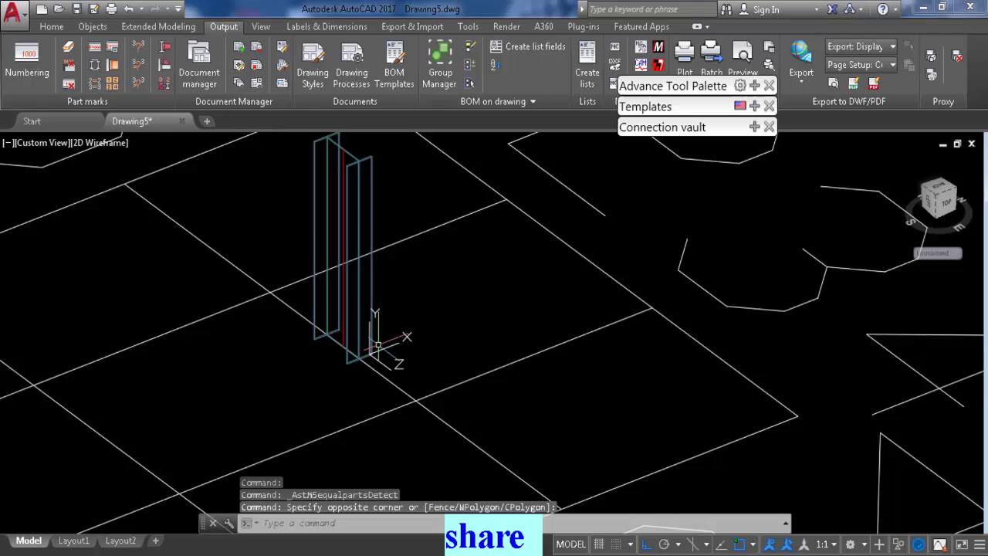
pyautogui.scroll(-4, 378, 345)
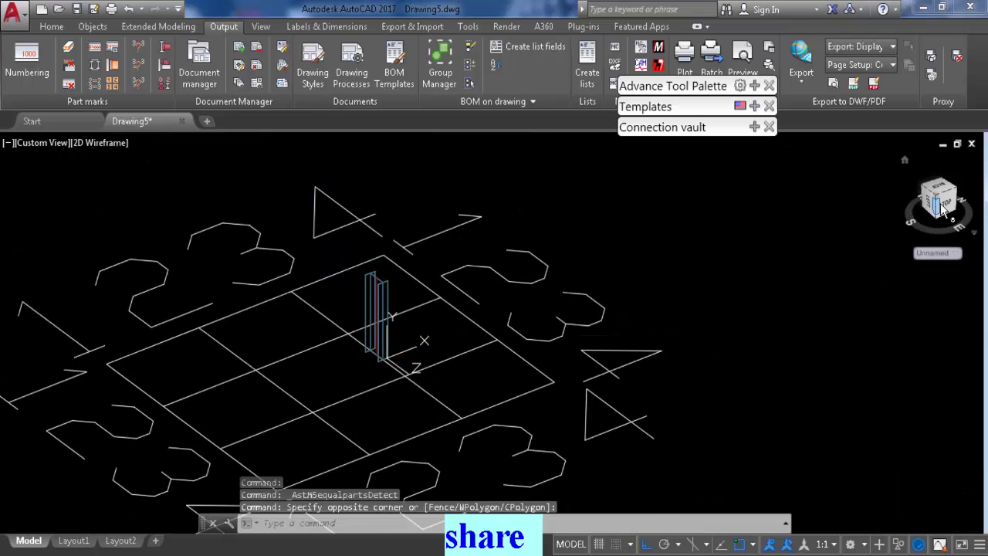
pyautogui.click(940, 207)
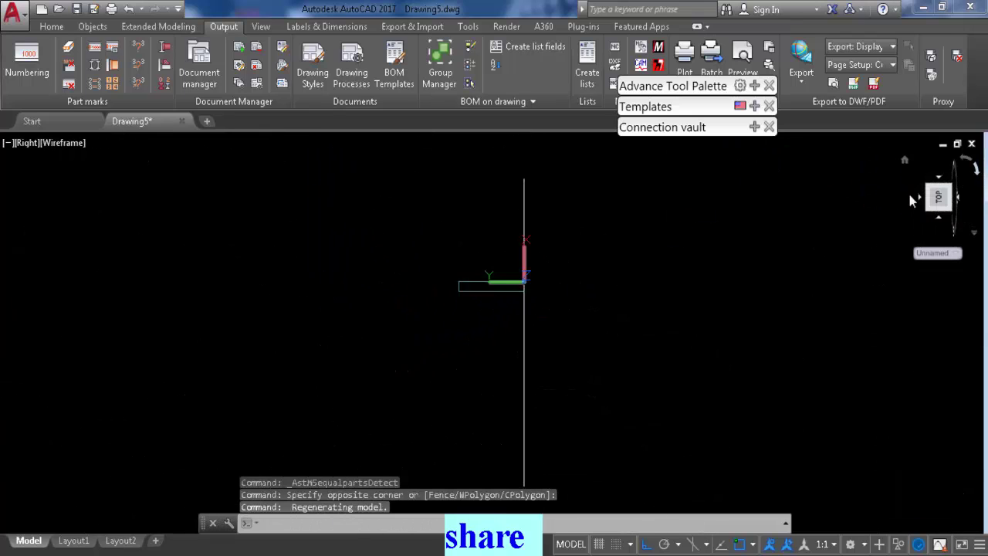
# - In Drawing Style Manager, expand User > 3 - GA Plans, Elevations / Sections > 3 - Elevation View - Full down to its view definition
pyautogui.click(241, 68)
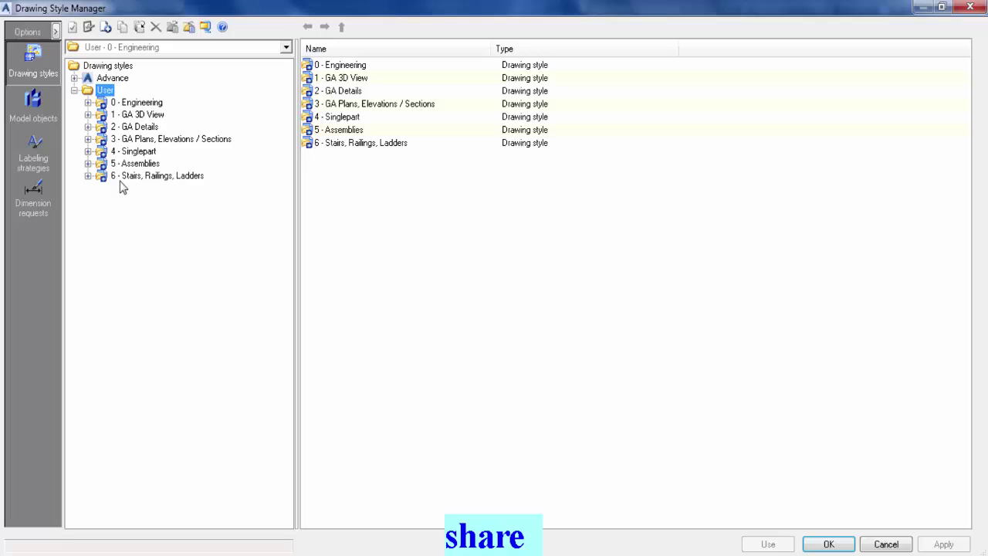
pyautogui.click(153, 139)
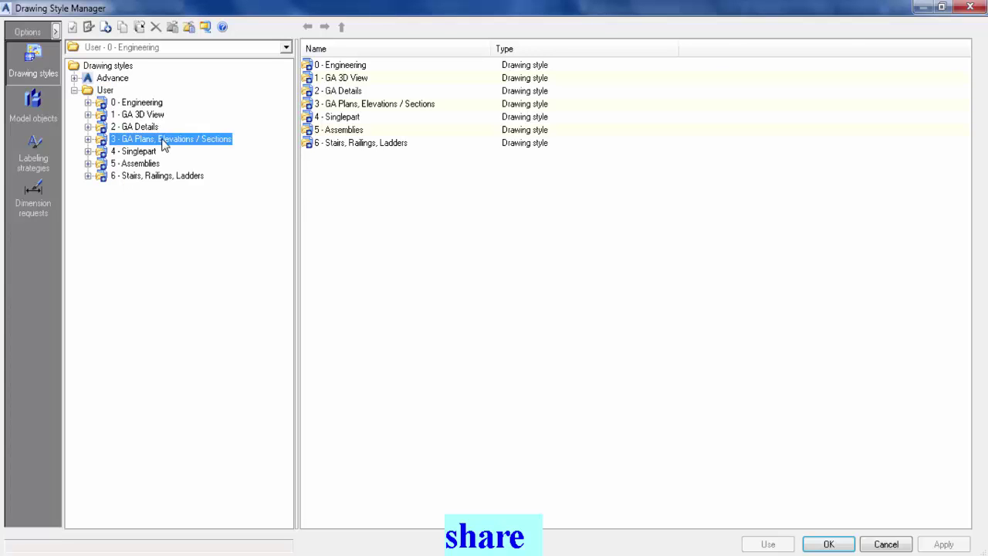
pyautogui.click(88, 139)
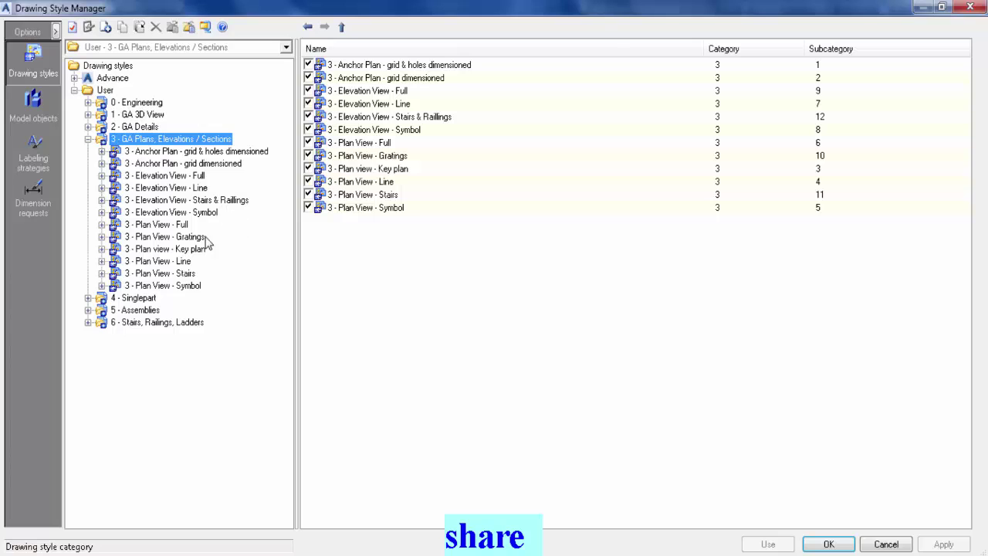
pyautogui.click(177, 178)
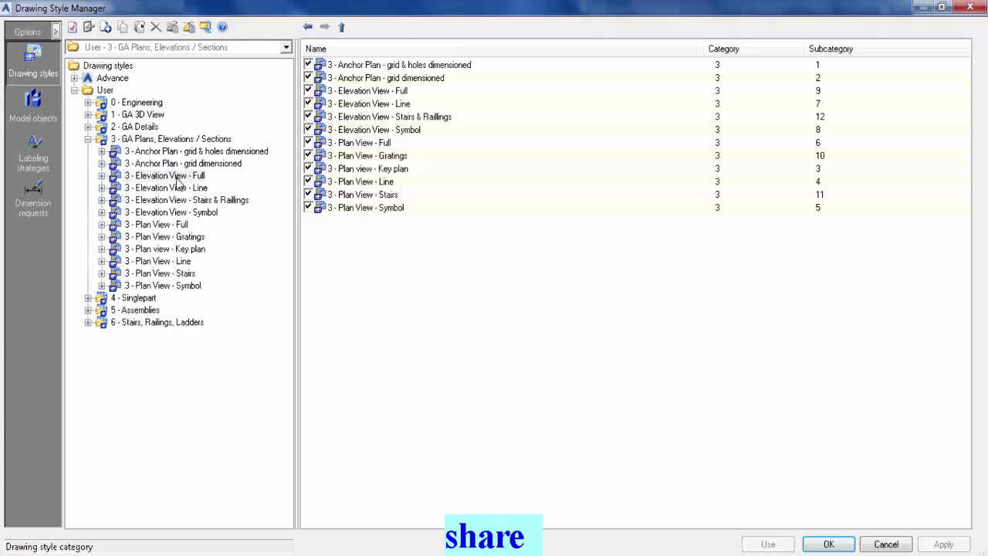
pyautogui.click(176, 178)
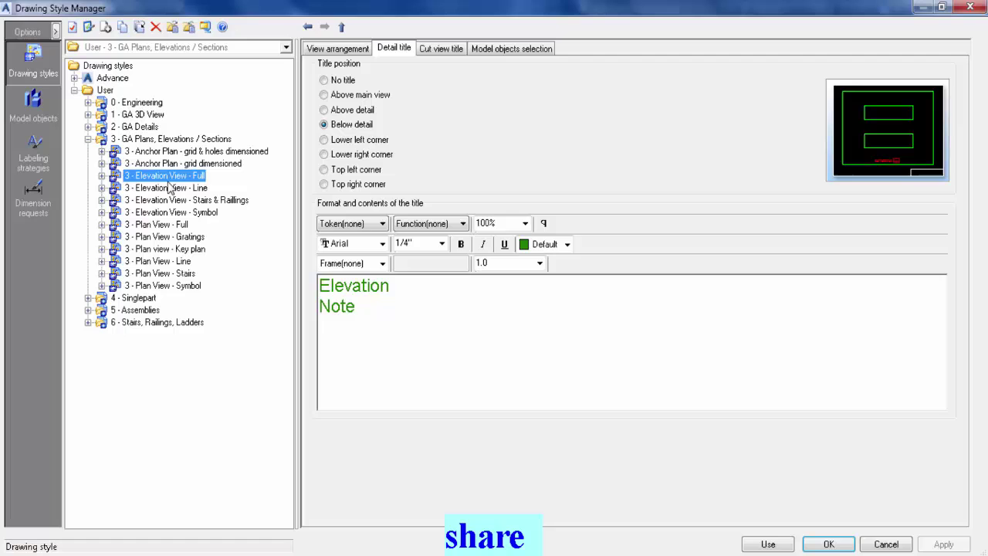
pyautogui.click(103, 176)
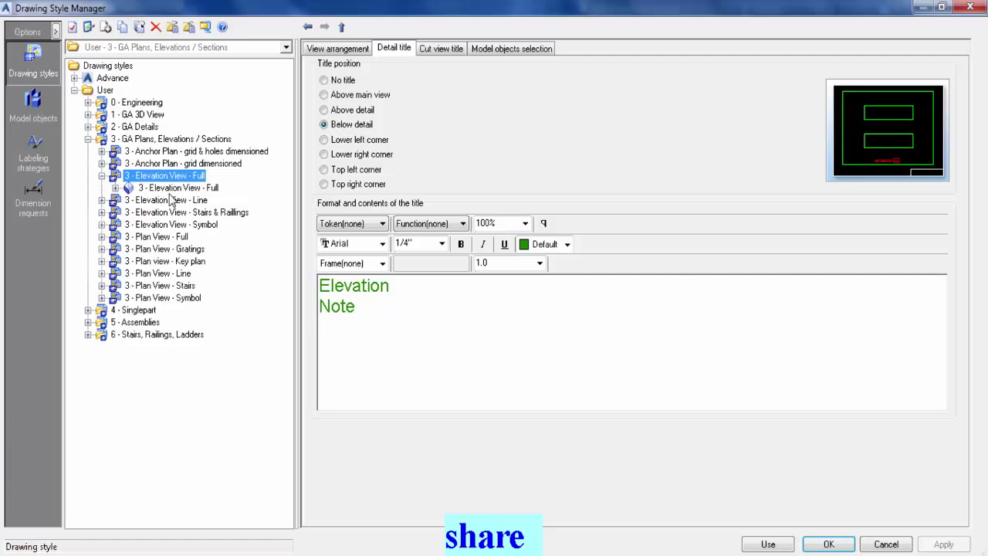
pyautogui.click(195, 190)
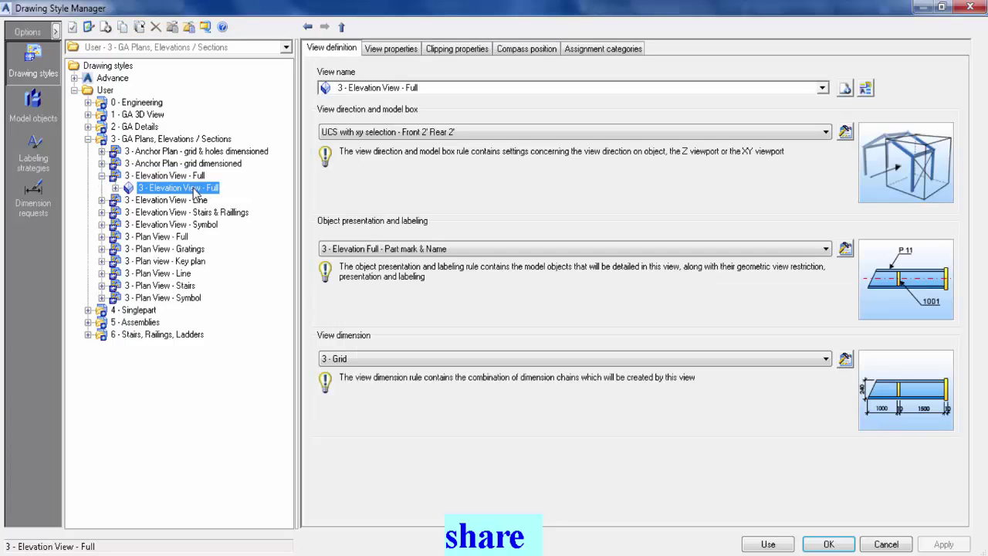
pyautogui.click(116, 188)
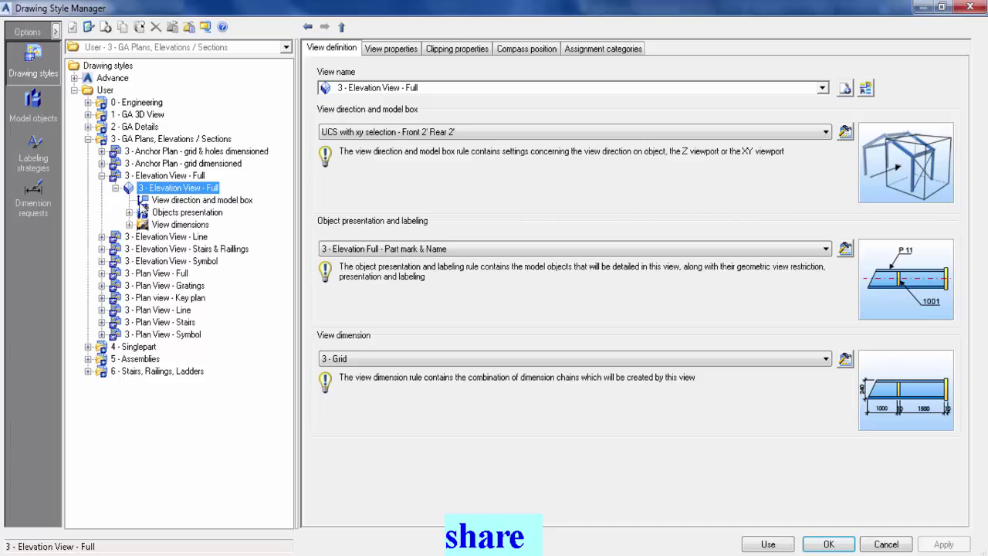
# - Show the Objects presentation rules and select row 44 Grid's System Symbol presentation cell
pyautogui.click(197, 213)
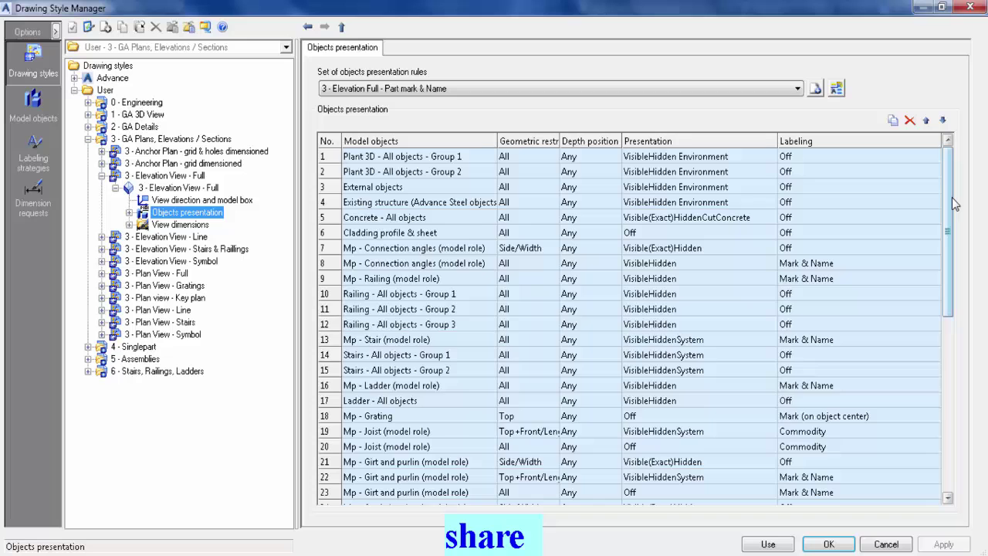
pyautogui.moveTo(954, 209); pyautogui.dragTo(953, 400)
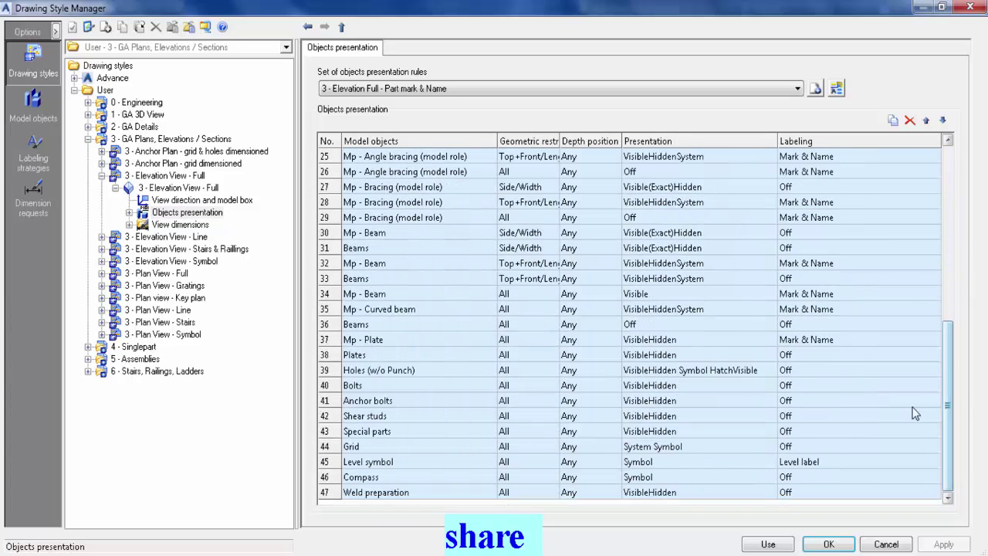
pyautogui.click(384, 446)
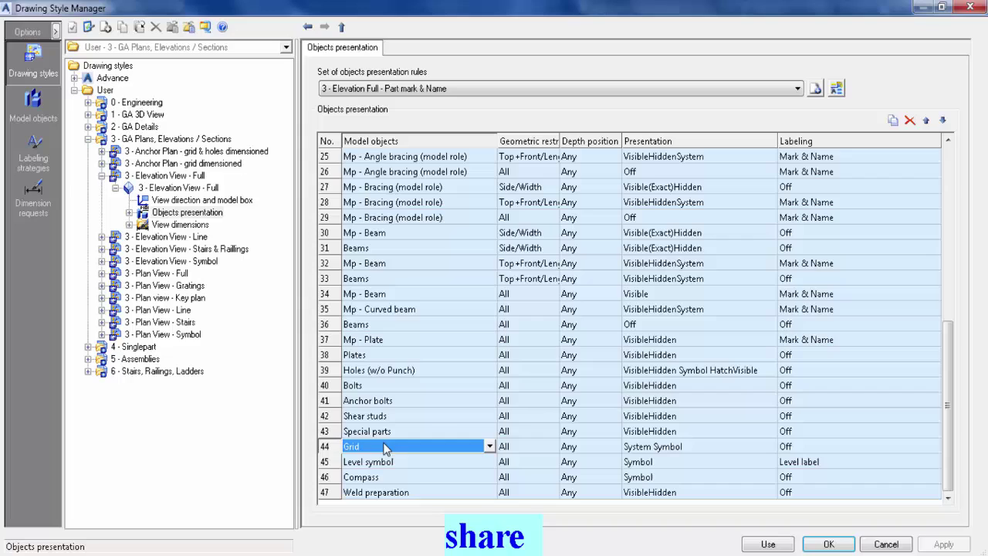
pyautogui.click(678, 447)
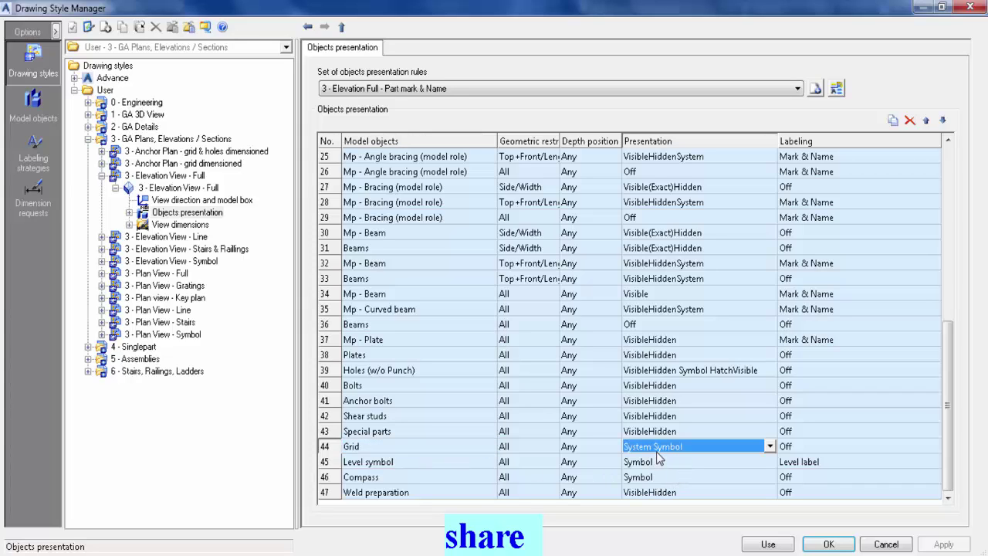
# - Use the style with Front and Rear detail-box limits unchecked and an Automatic viewport, then confirm
pyautogui.click(768, 544)
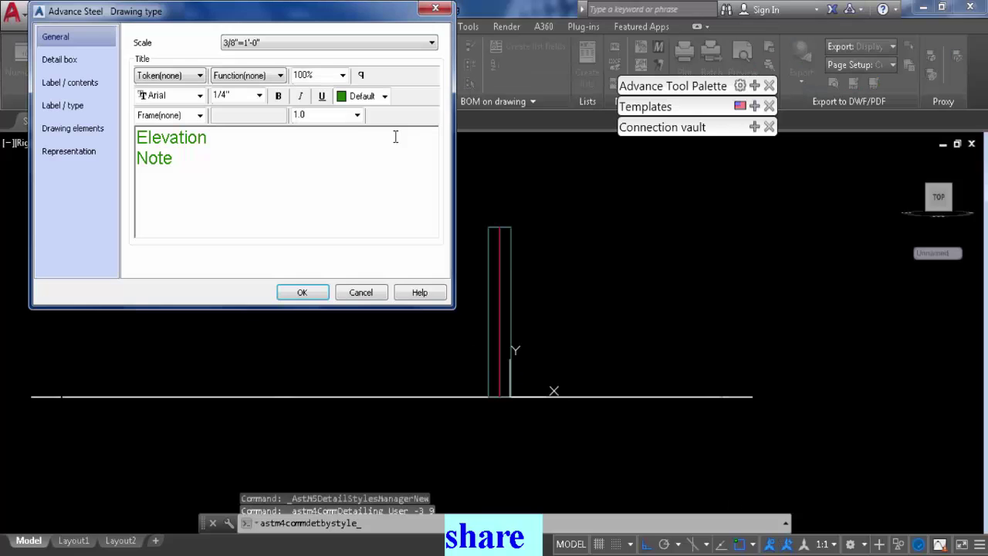
pyautogui.click(79, 62)
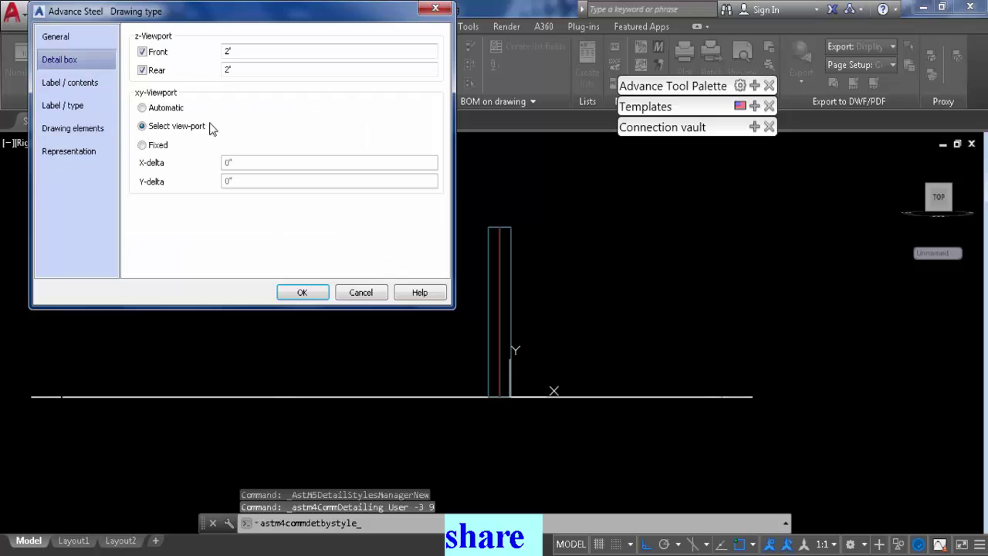
pyautogui.click(142, 70)
pyautogui.click(142, 51)
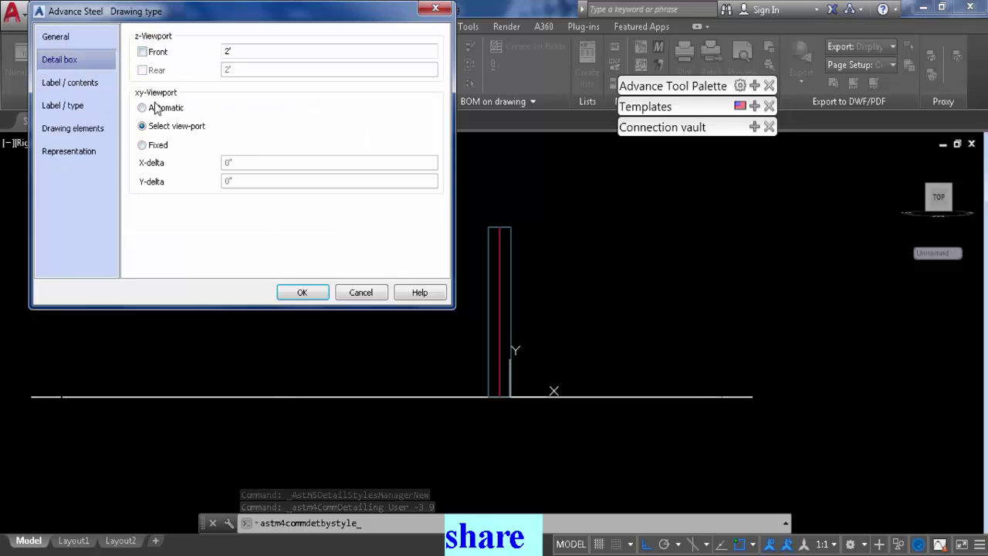
pyautogui.click(142, 107)
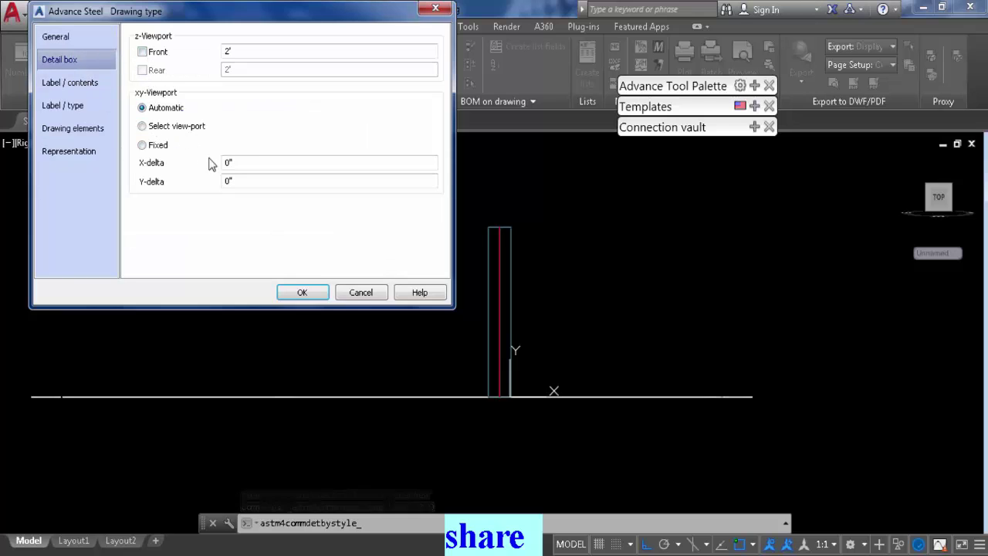
pyautogui.click(71, 129)
pyautogui.click(81, 150)
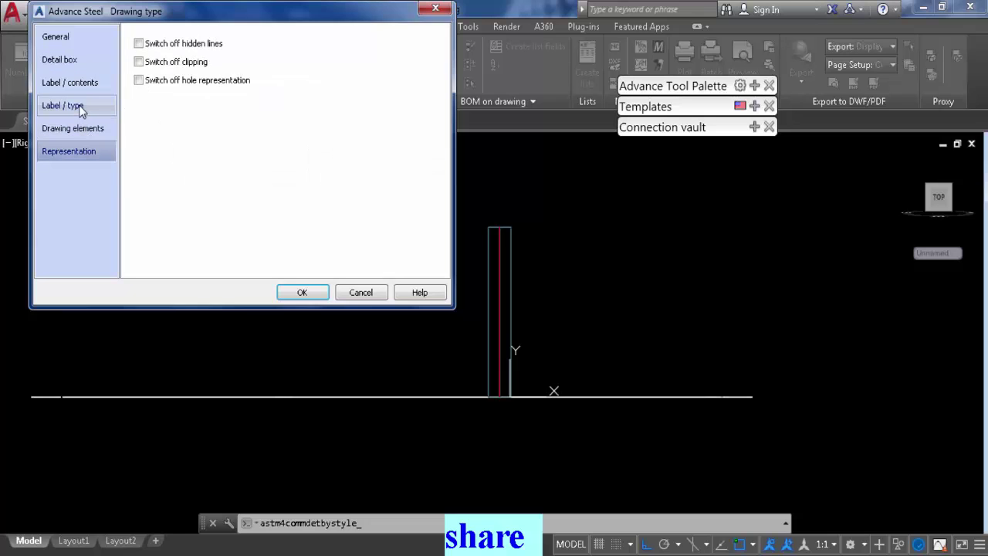
pyautogui.click(78, 105)
pyautogui.click(75, 82)
pyautogui.click(309, 287)
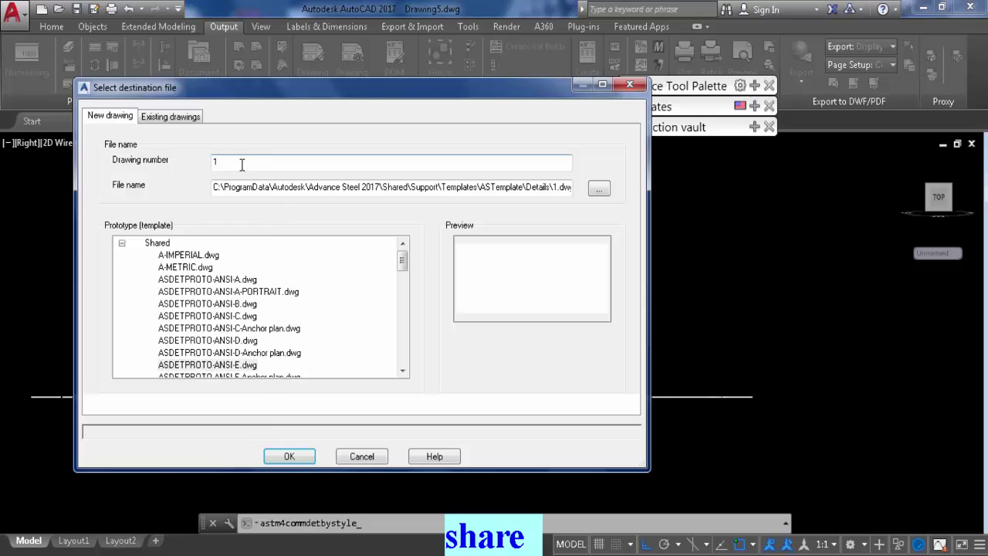
# - Replace the default drawing number 1, beginning the new name with 'g'
pyautogui.moveTo(242, 164); pyautogui.dragTo(177, 143)
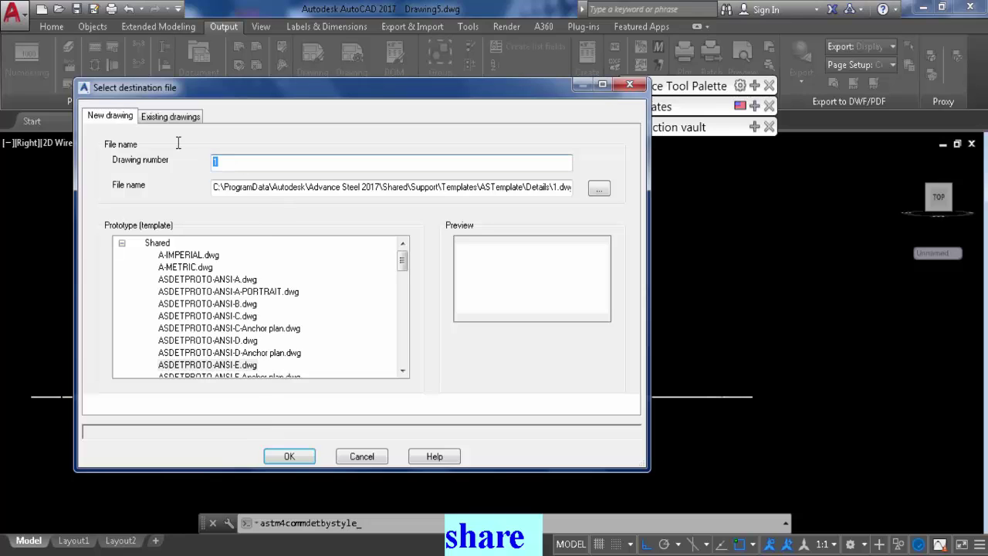
pyautogui.write('glsu')
# - Generate the glsu drawing, then open glsu.dwg from Document Manager's Details > Up to date
pyautogui.click(290, 456)
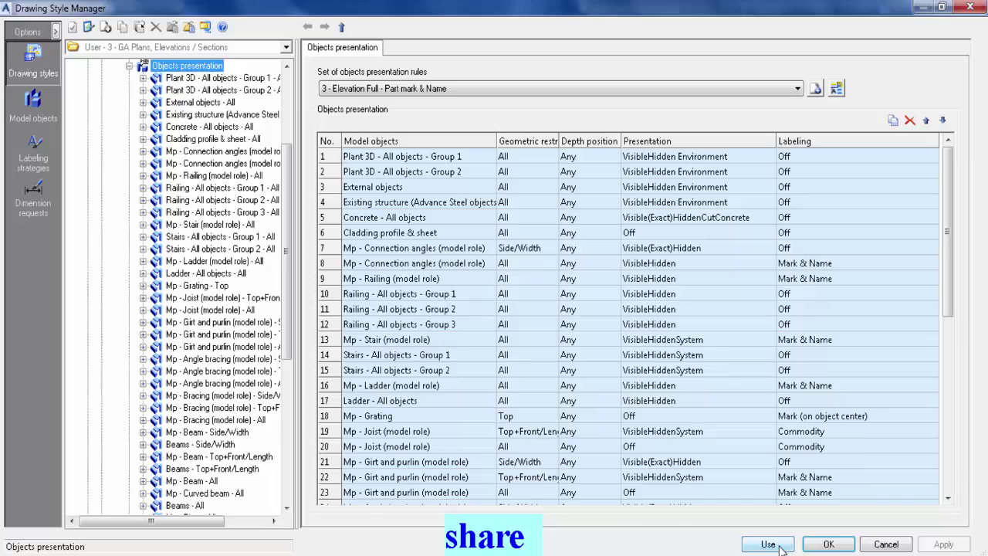
pyautogui.click(807, 546)
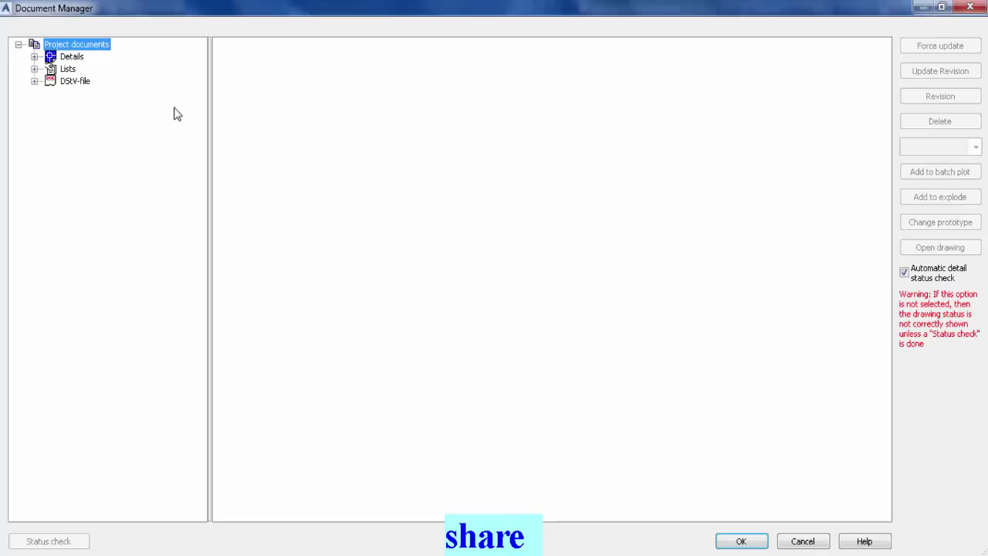
pyautogui.click(77, 58)
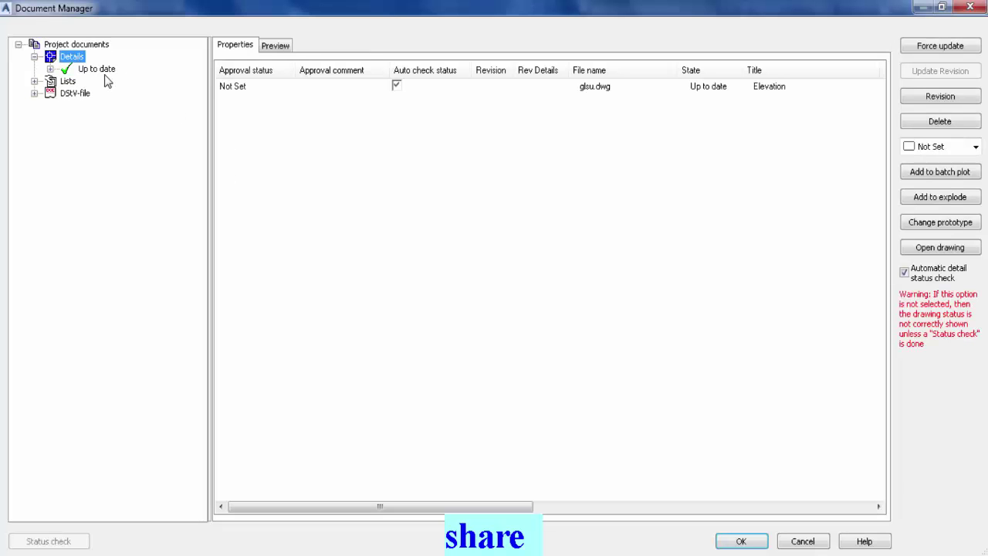
pyautogui.click(99, 70)
pyautogui.click(569, 88)
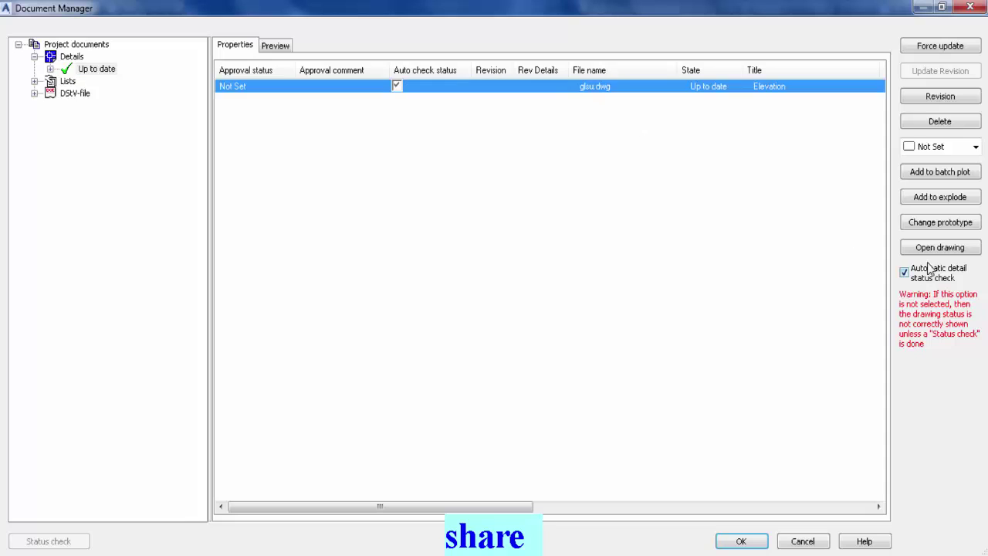
pyautogui.click(934, 248)
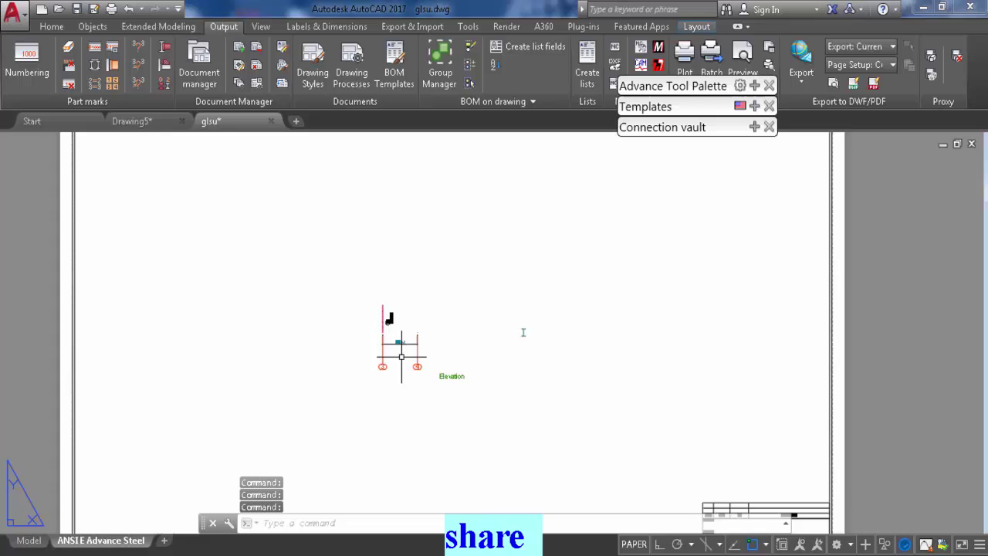
# - Zoom and pan the glsu layout to check grid axes 3 and 4, then return to Drawing5
pyautogui.scroll(5, 405, 351)
pyautogui.scroll(-3, 404, 352)
pyautogui.moveTo(409, 348); pyautogui.dragTo(317, 379, button='middle')
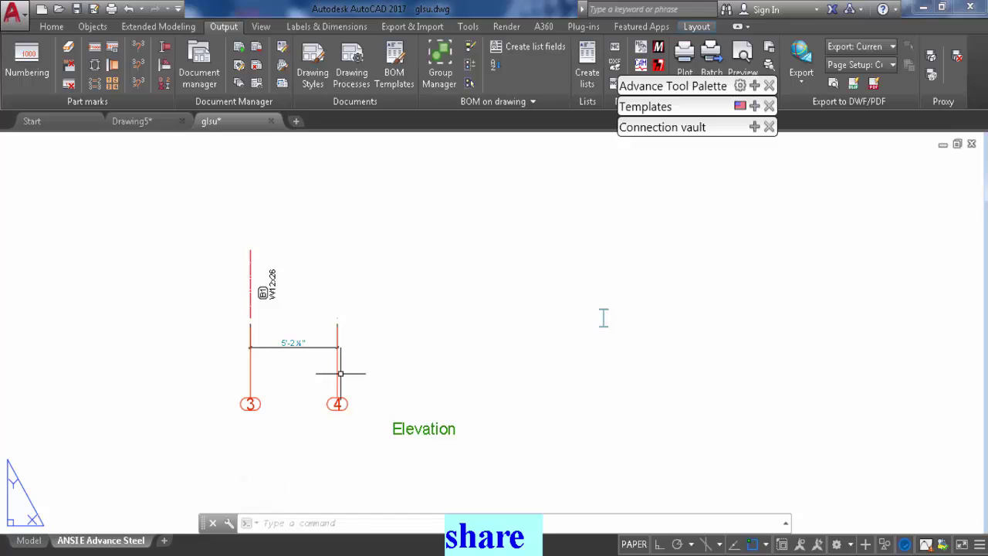
pyautogui.click(150, 121)
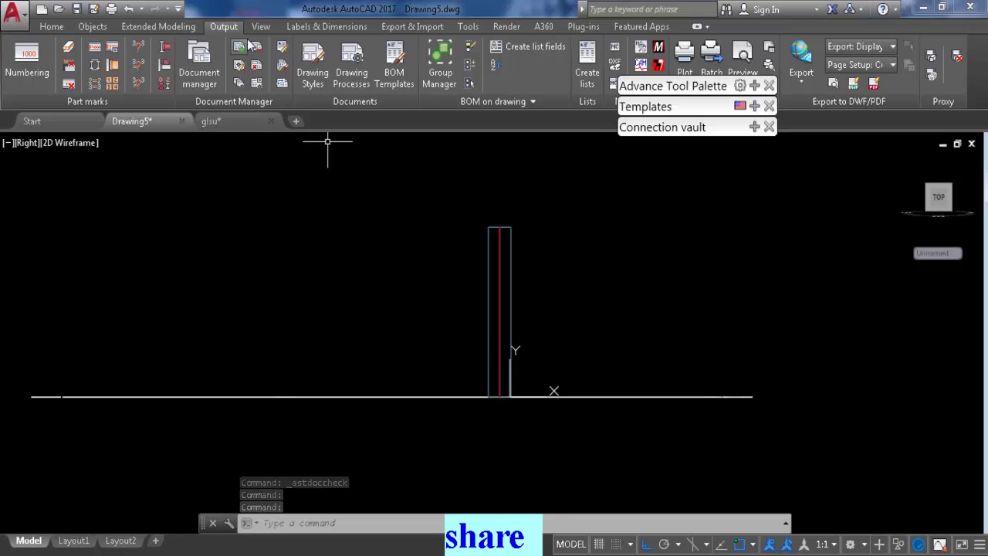
# - Set the row 44 Grid presentation to Off, apply it, and use the style for a new drawing
pyautogui.click(242, 71)
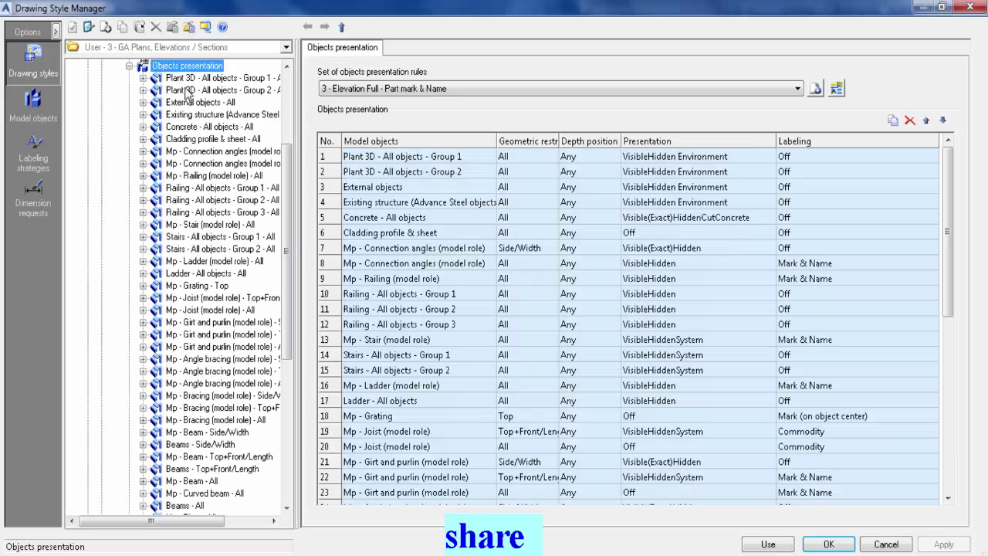
pyautogui.moveTo(946, 205); pyautogui.dragTo(946, 406)
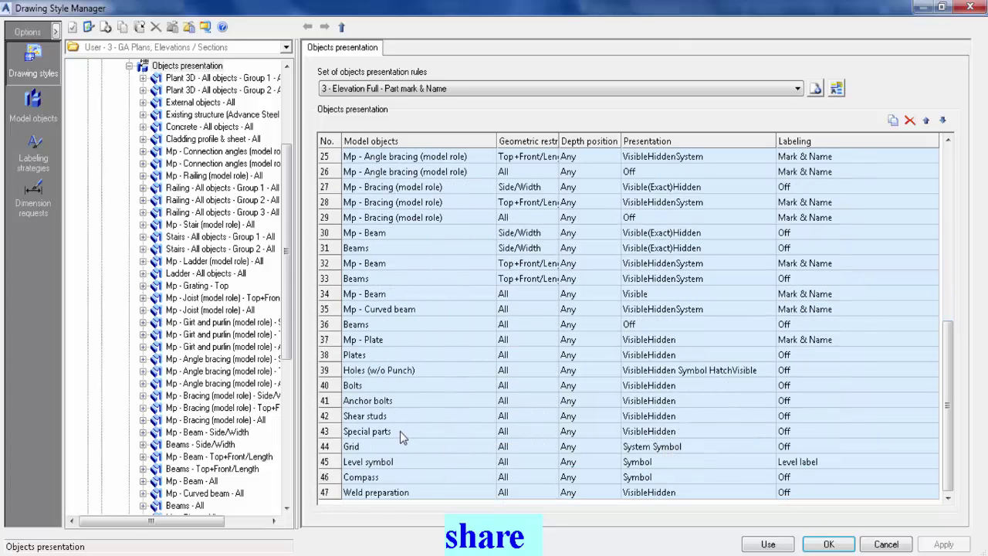
pyautogui.click(685, 449)
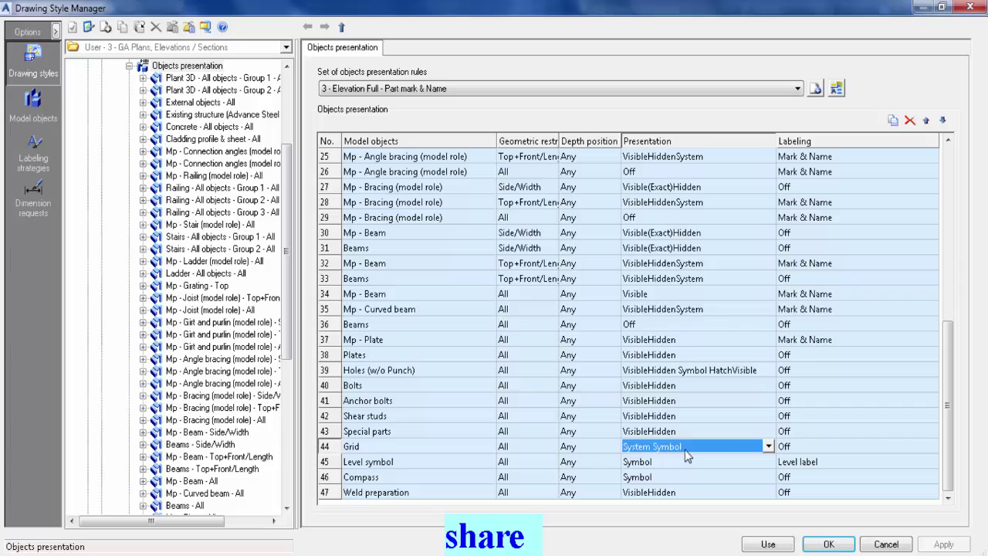
pyautogui.click(769, 450)
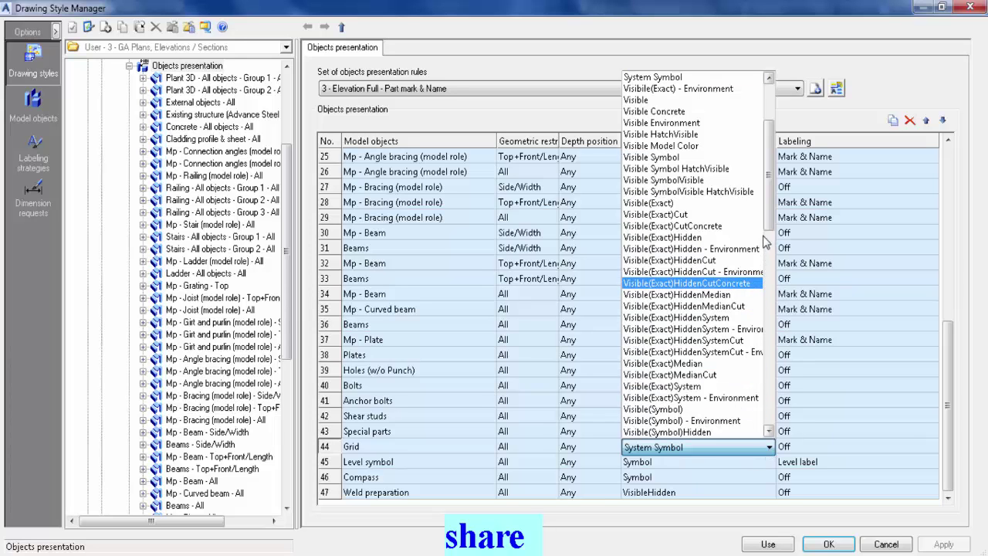
pyautogui.moveTo(769, 206); pyautogui.dragTo(772, 85)
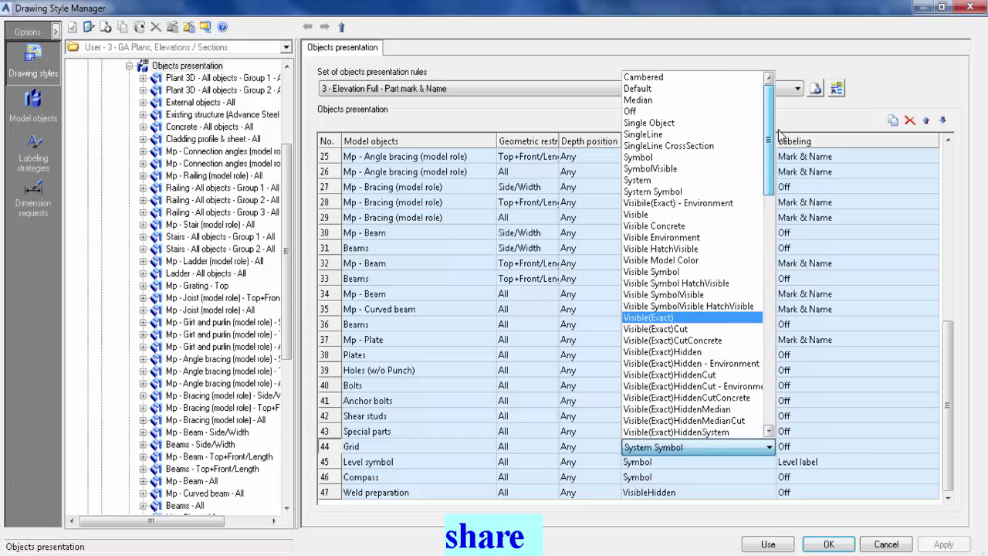
pyautogui.click(685, 120)
pyautogui.click(944, 544)
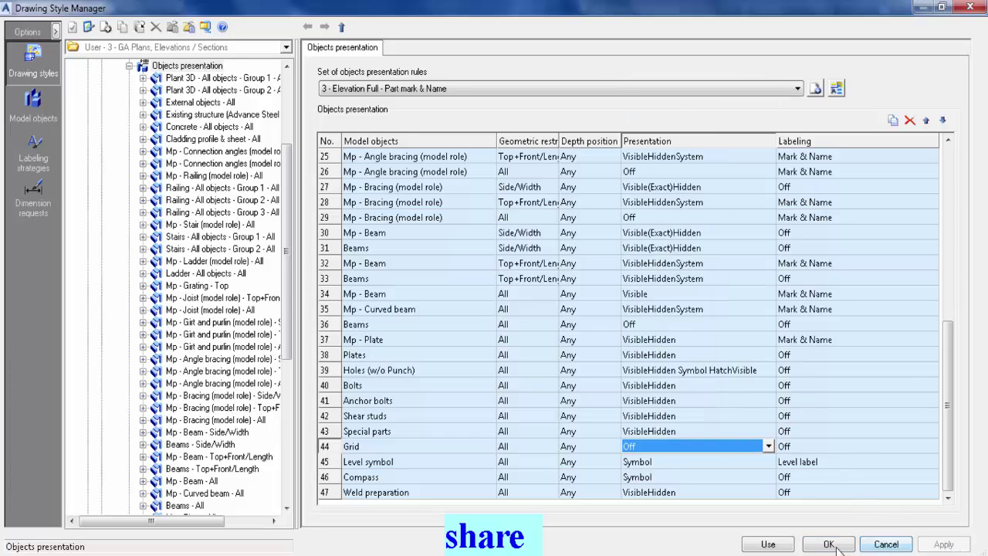
pyautogui.click(764, 544)
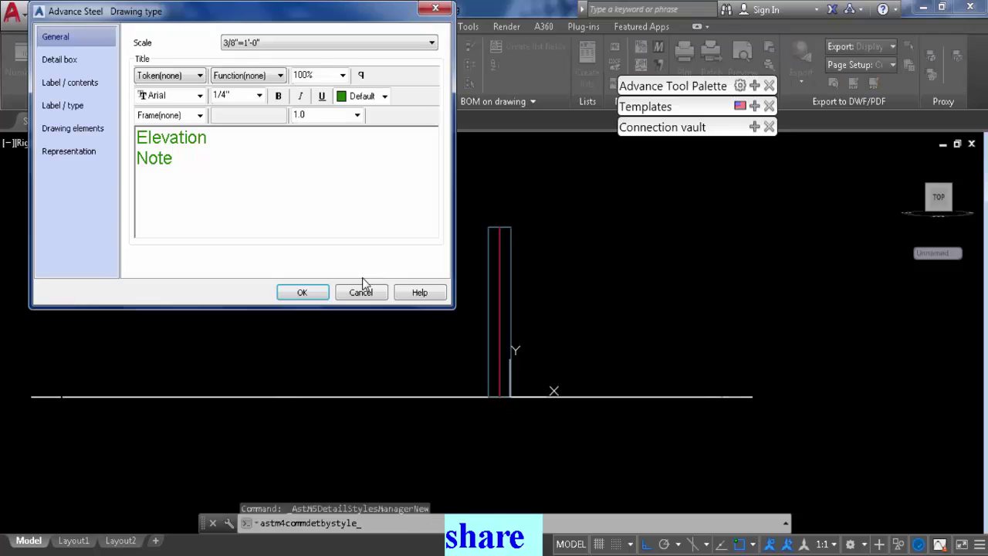
# - Remove the detail box's Front depth limit and confirm the Drawing type settings
pyautogui.click(78, 64)
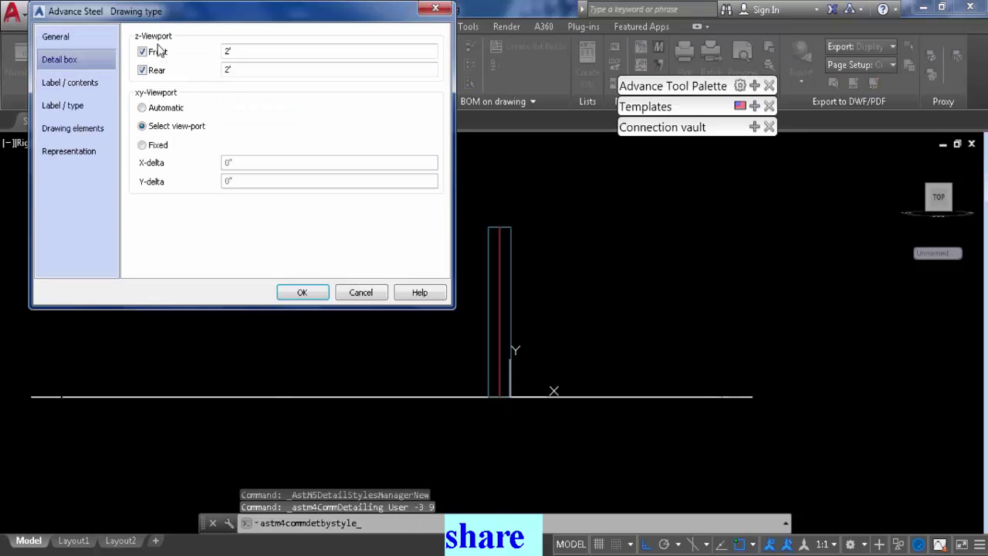
pyautogui.click(142, 52)
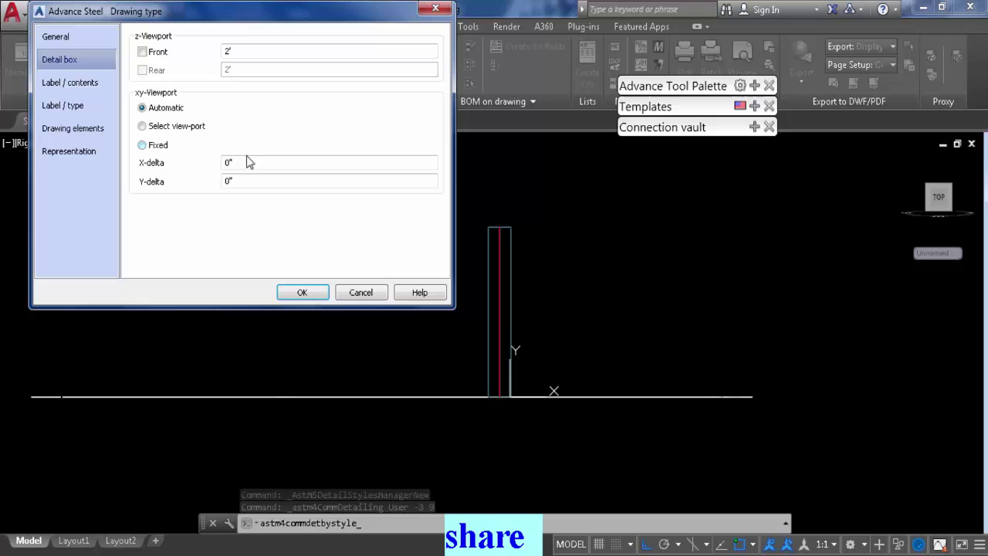
pyautogui.click(315, 294)
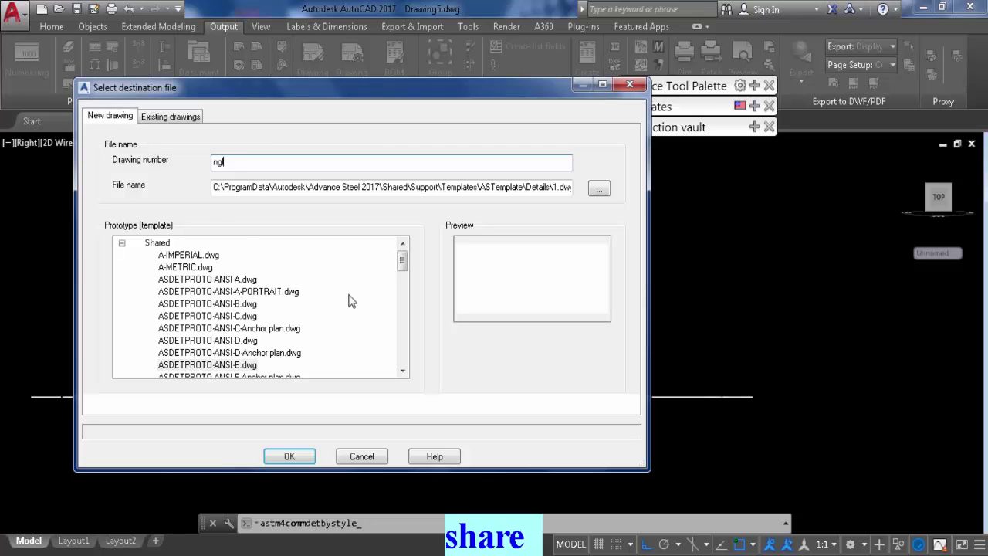
# - Create the ngl drawing file, then open ngl.dwg from the Document Manager
pyautogui.click(291, 457)
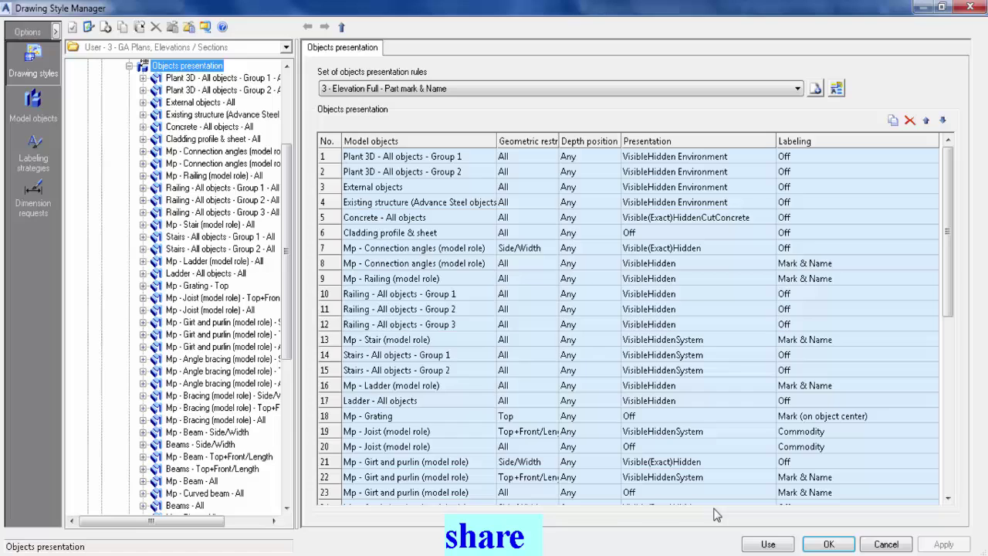
pyautogui.click(818, 543)
pyautogui.click(195, 64)
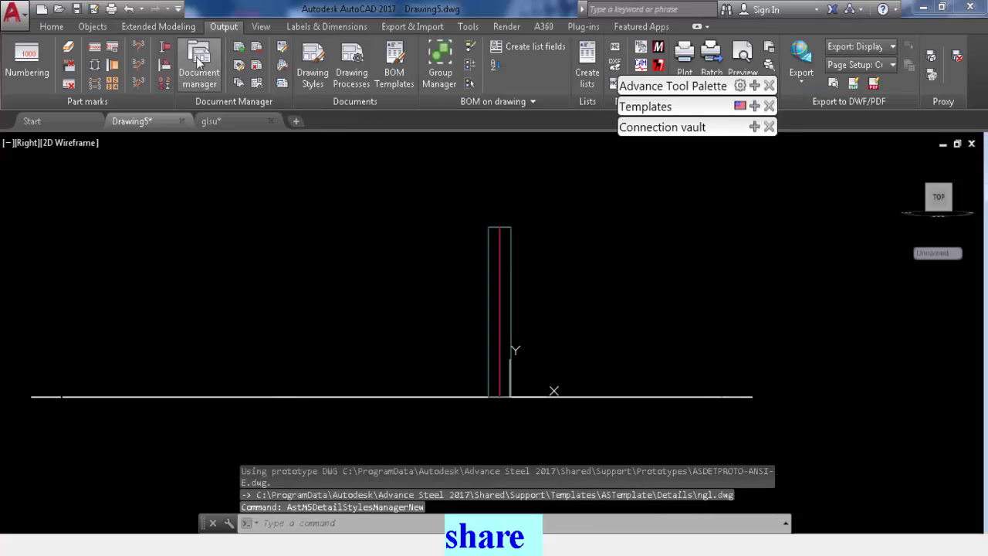
pyautogui.click(120, 93)
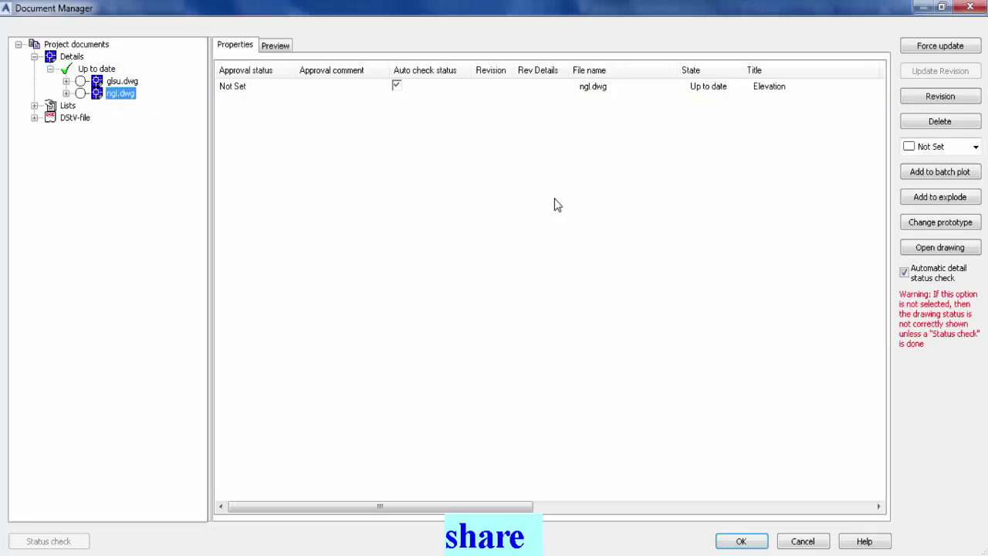
pyautogui.click(940, 247)
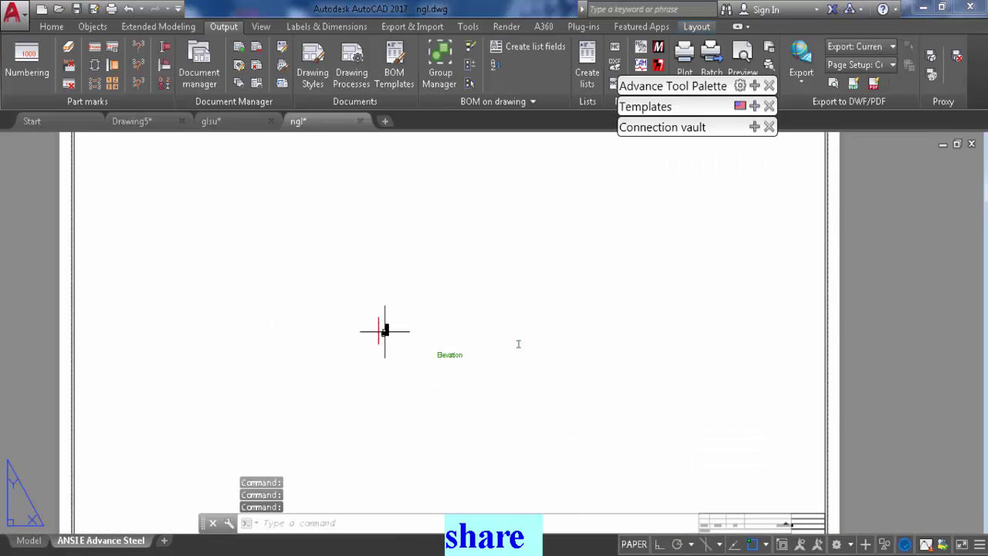
# - Zoom into the ngl elevation to bring column B1 and the Elevation title into view
pyautogui.scroll(5, 385, 330)
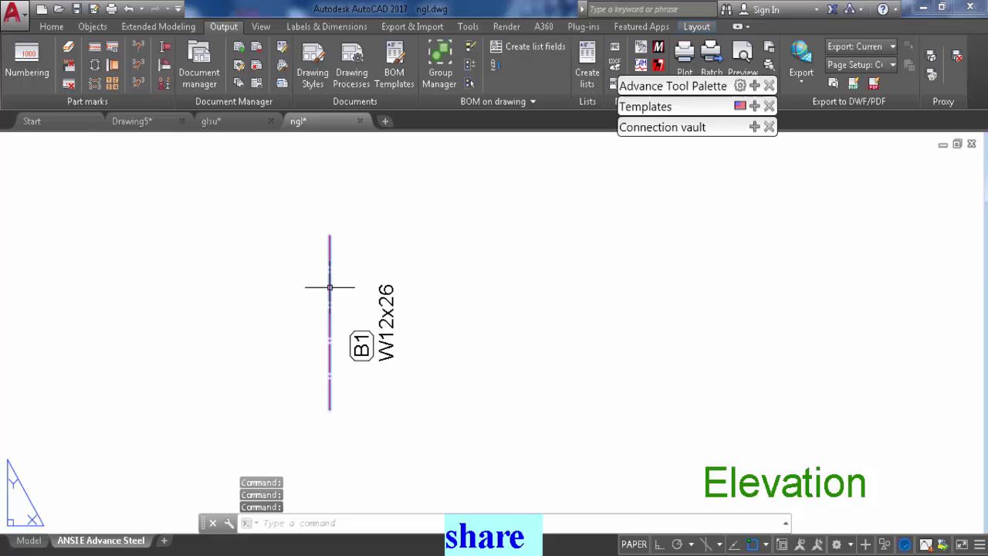
pyautogui.scroll(-7, 330, 287)
pyautogui.scroll(5, 479, 324)
pyautogui.moveTo(419, 276); pyautogui.dragTo(622, 319, button='middle')
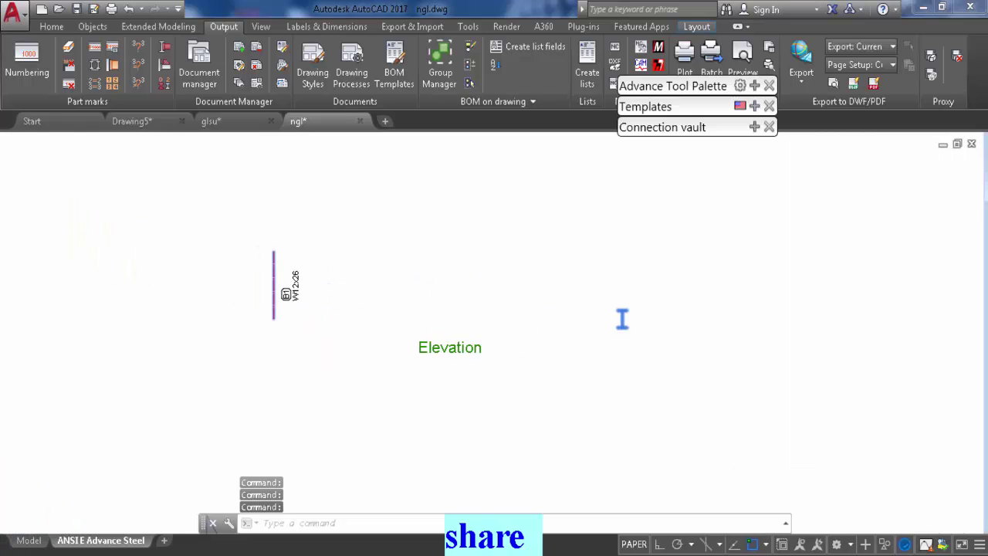
pyautogui.press('Escape')
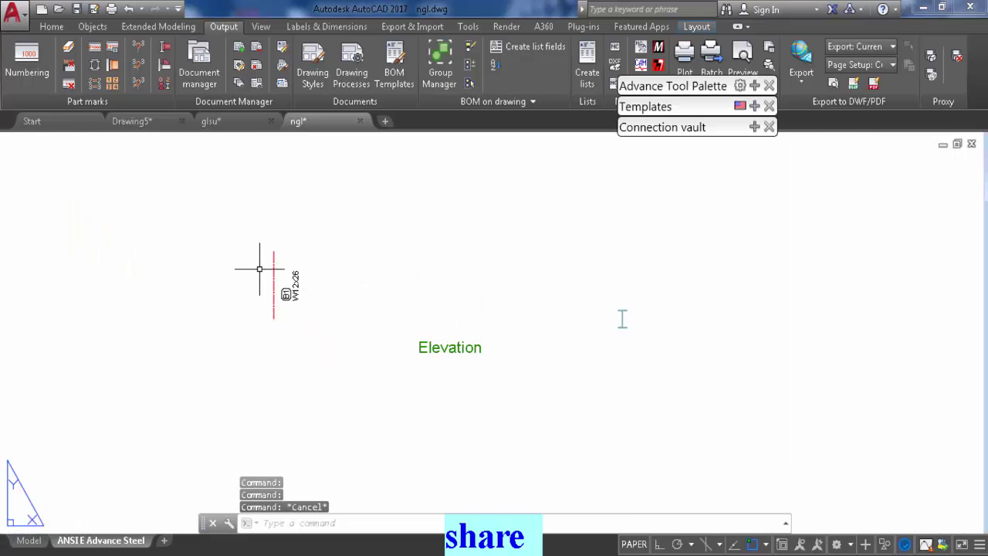
# - Open the Beam properties of column B1 to reach its axes display settings
pyautogui.scroll(2, 275, 274)
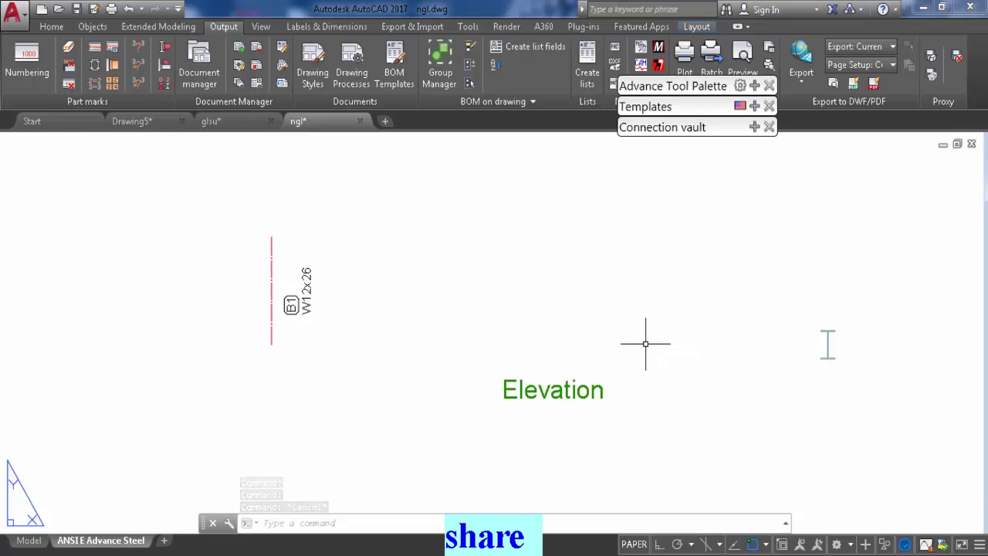
pyautogui.scroll(-3, 640, 344)
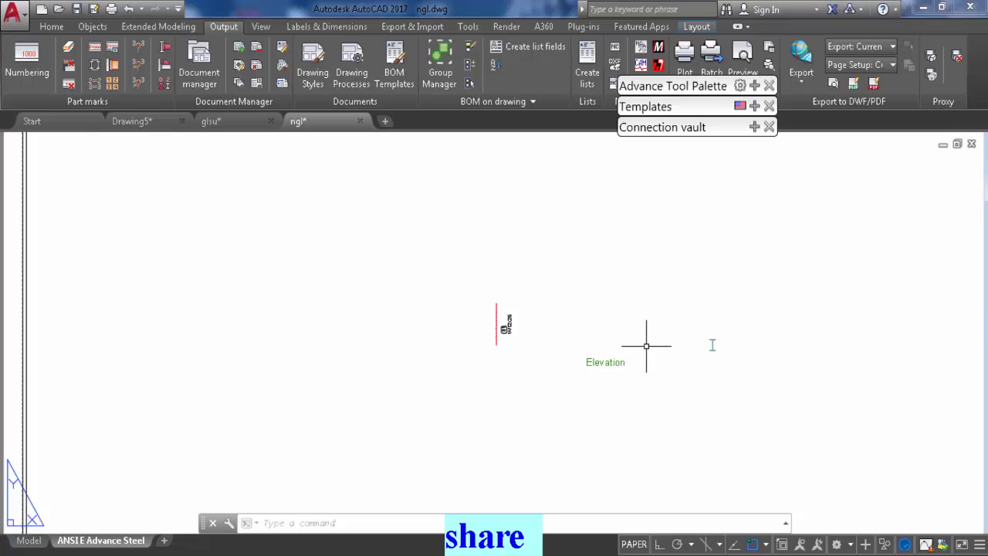
pyautogui.scroll(4, 647, 344)
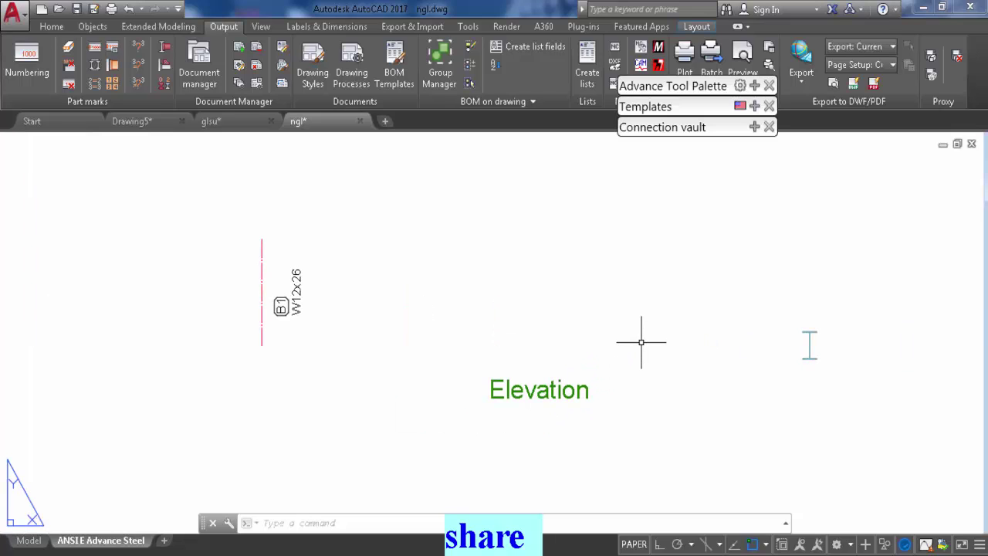
pyautogui.doubleClick(263, 274)
# - Turn off the column's red System line color on the Axes page and close the Beam dialog
pyautogui.click(566, 128)
pyautogui.click(607, 110)
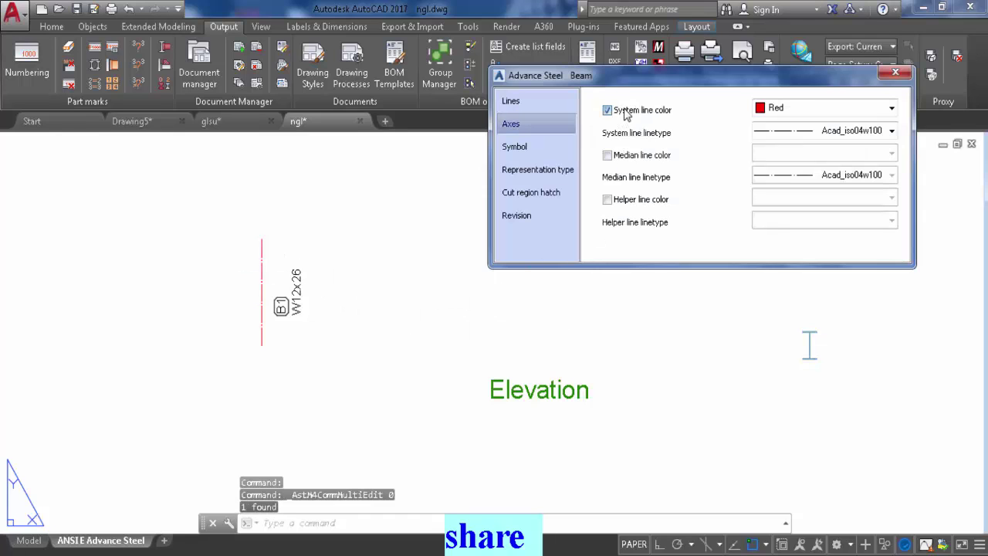
pyautogui.click(907, 78)
# - Compare the glsu elevation against the ngl elevation, which now shows no grid axes
pyautogui.scroll(-5, 551, 319)
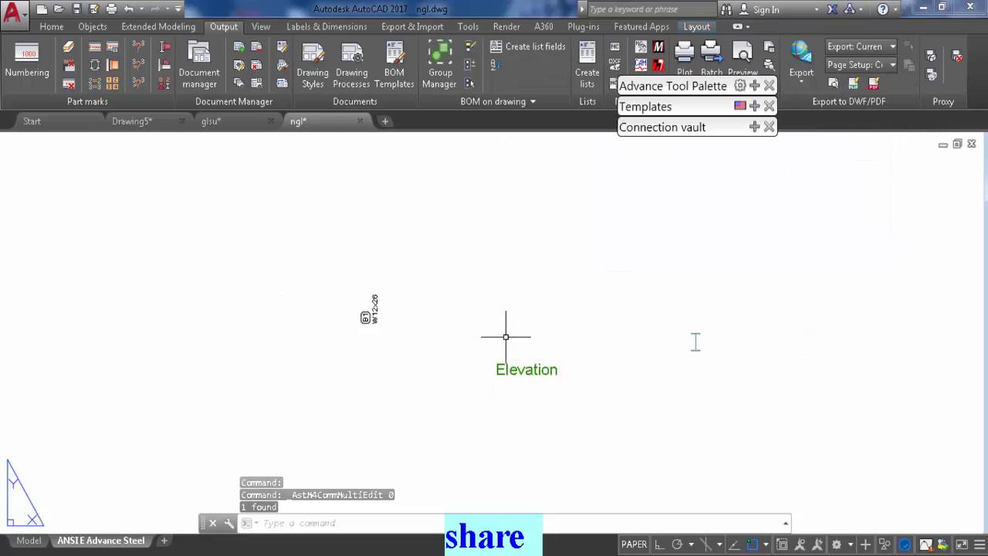
pyautogui.click(211, 121)
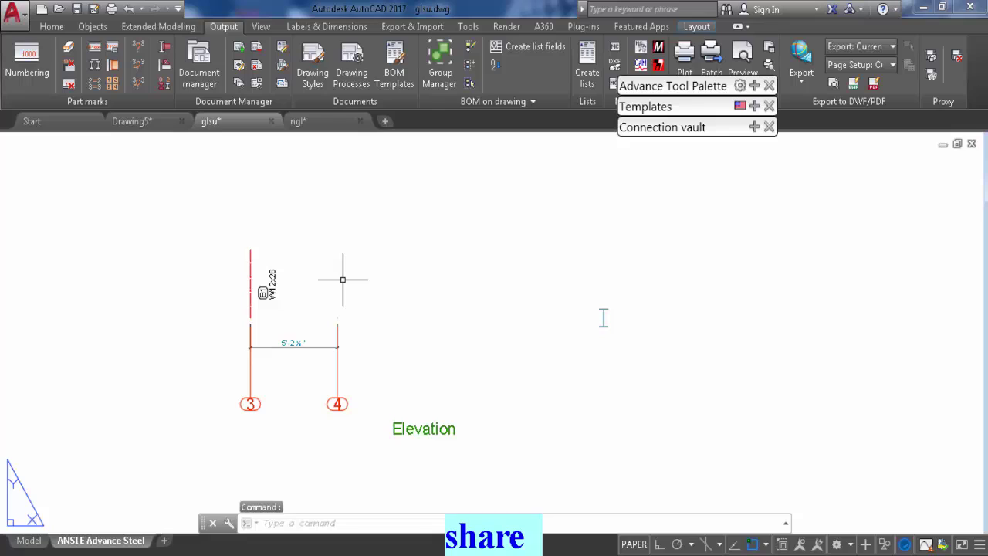
pyautogui.click(342, 121)
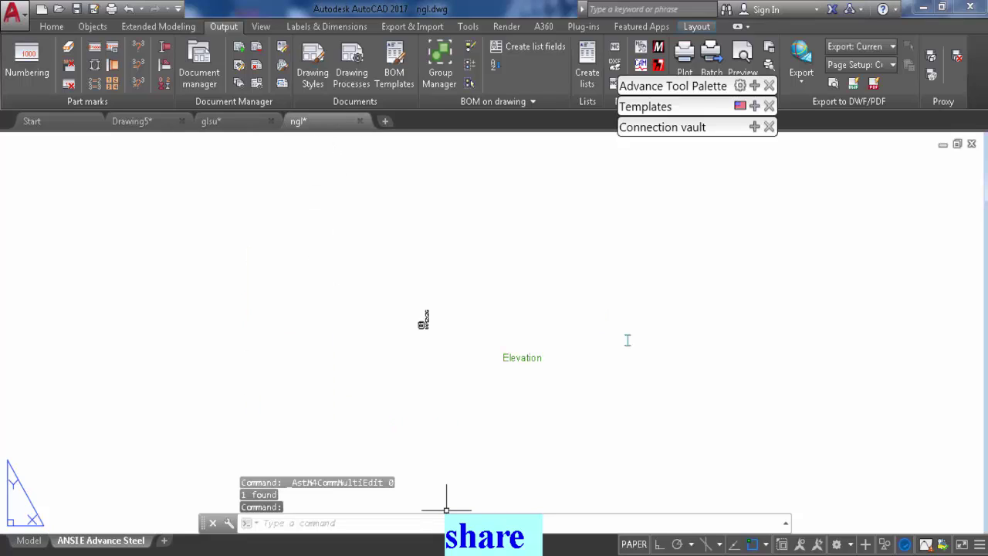